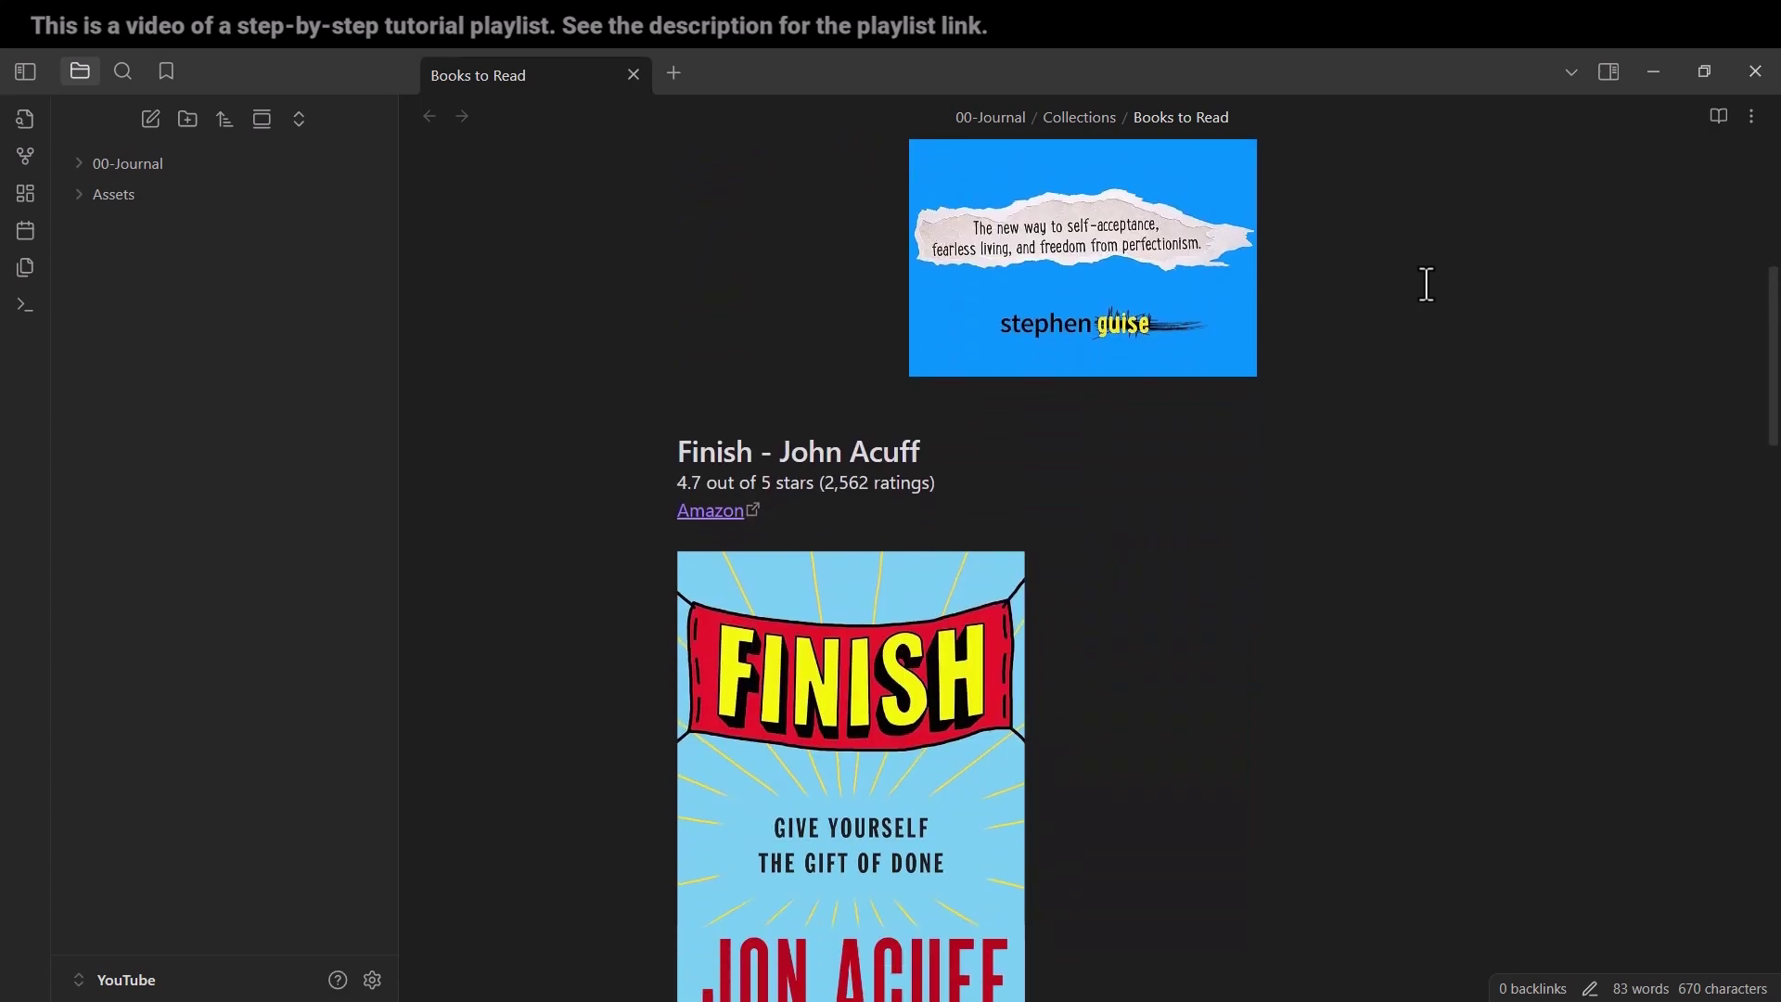
- Scroll through the Books to Read note to review its images
scroll(1426, 285, down, 15)
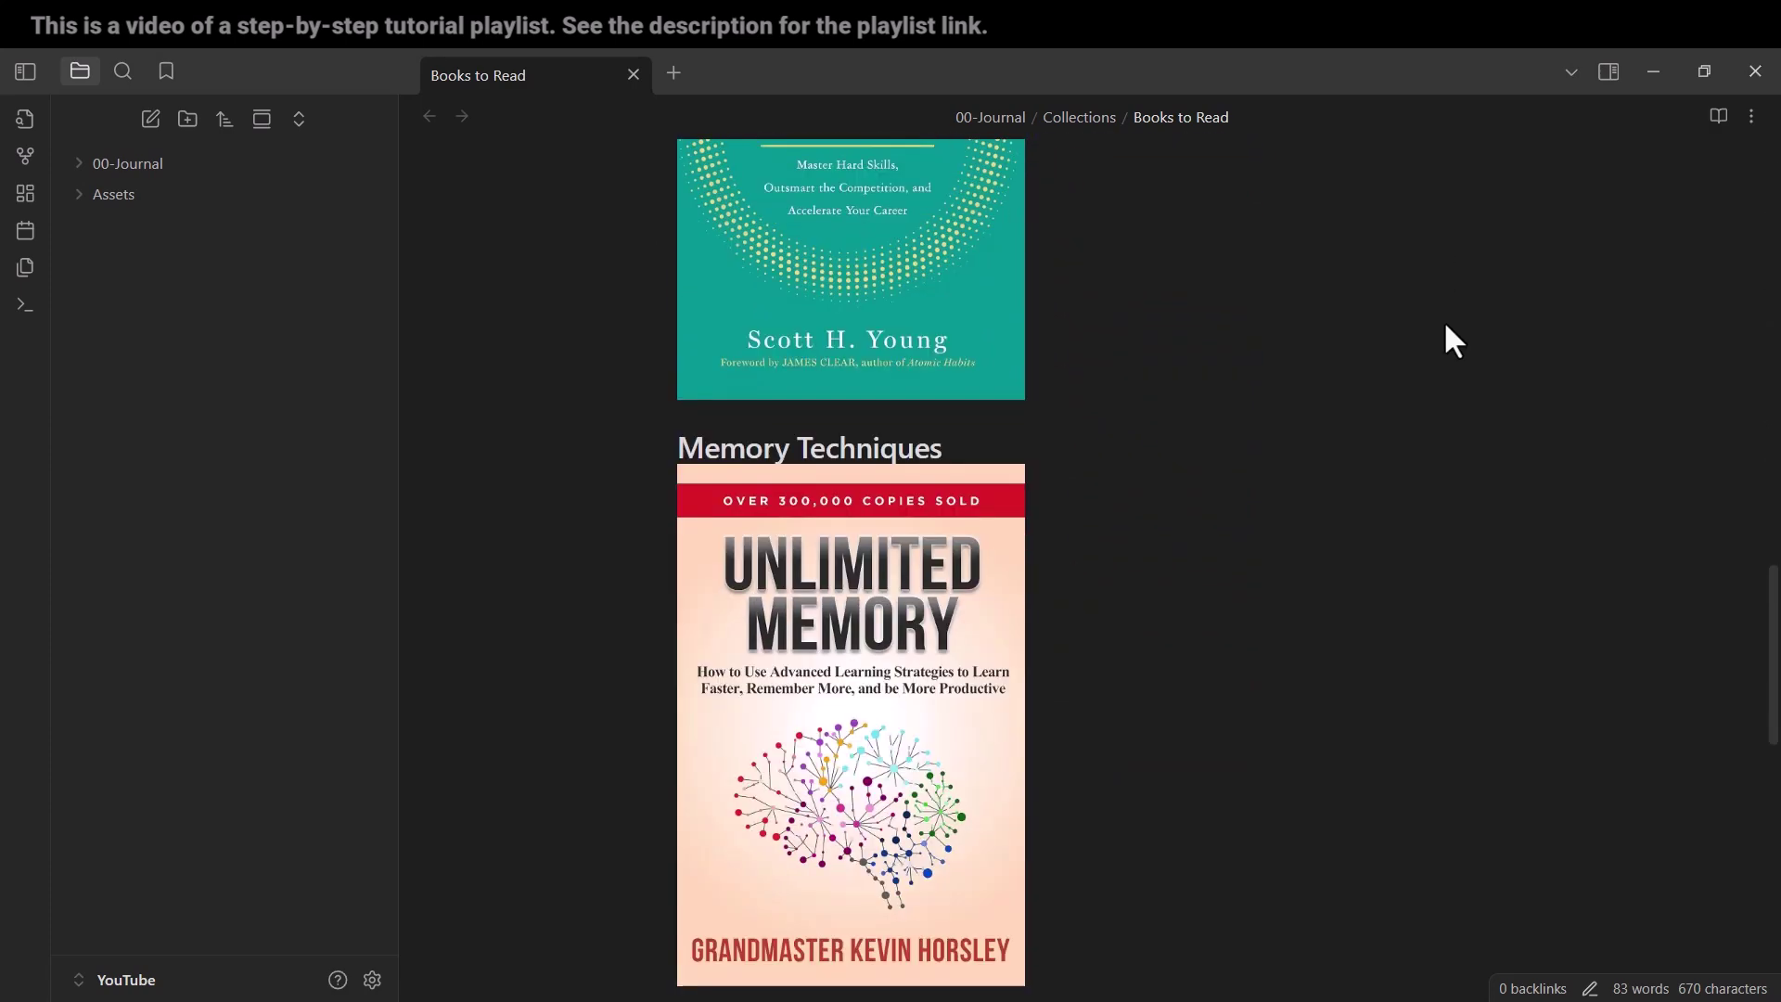
scroll(1444, 325, down, 7)
scroll(1456, 324, up, 20)
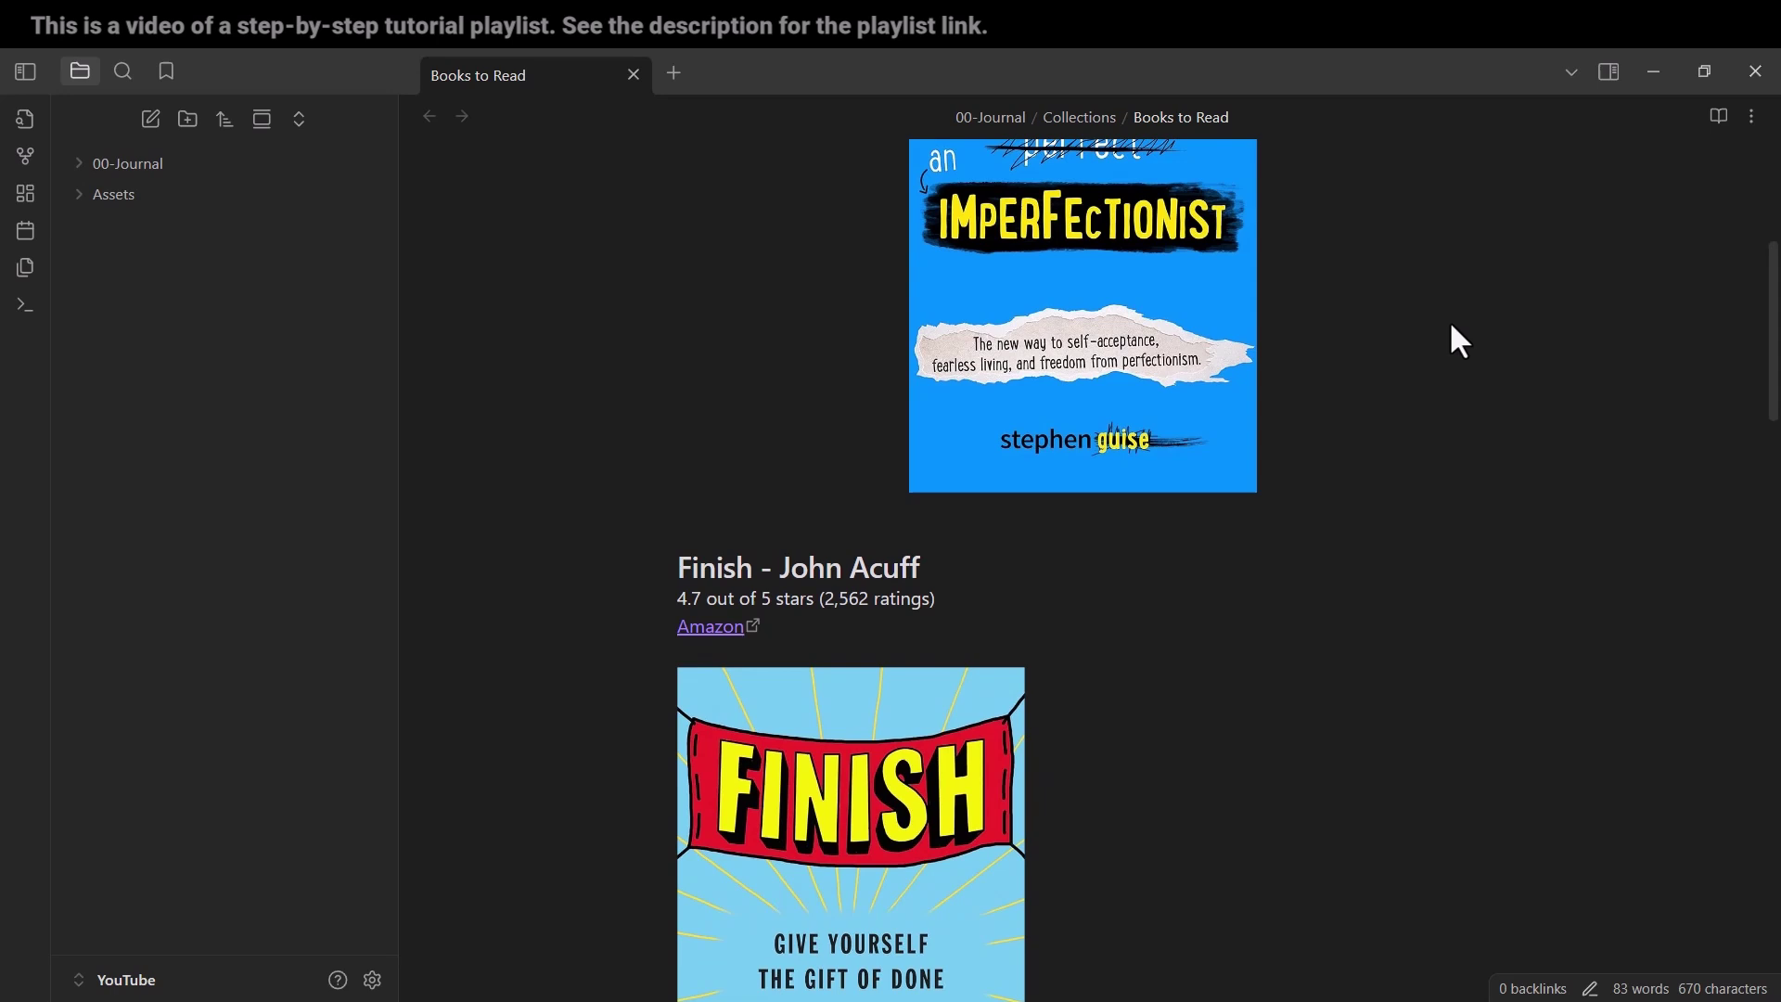
scroll(1428, 398, up, 5)
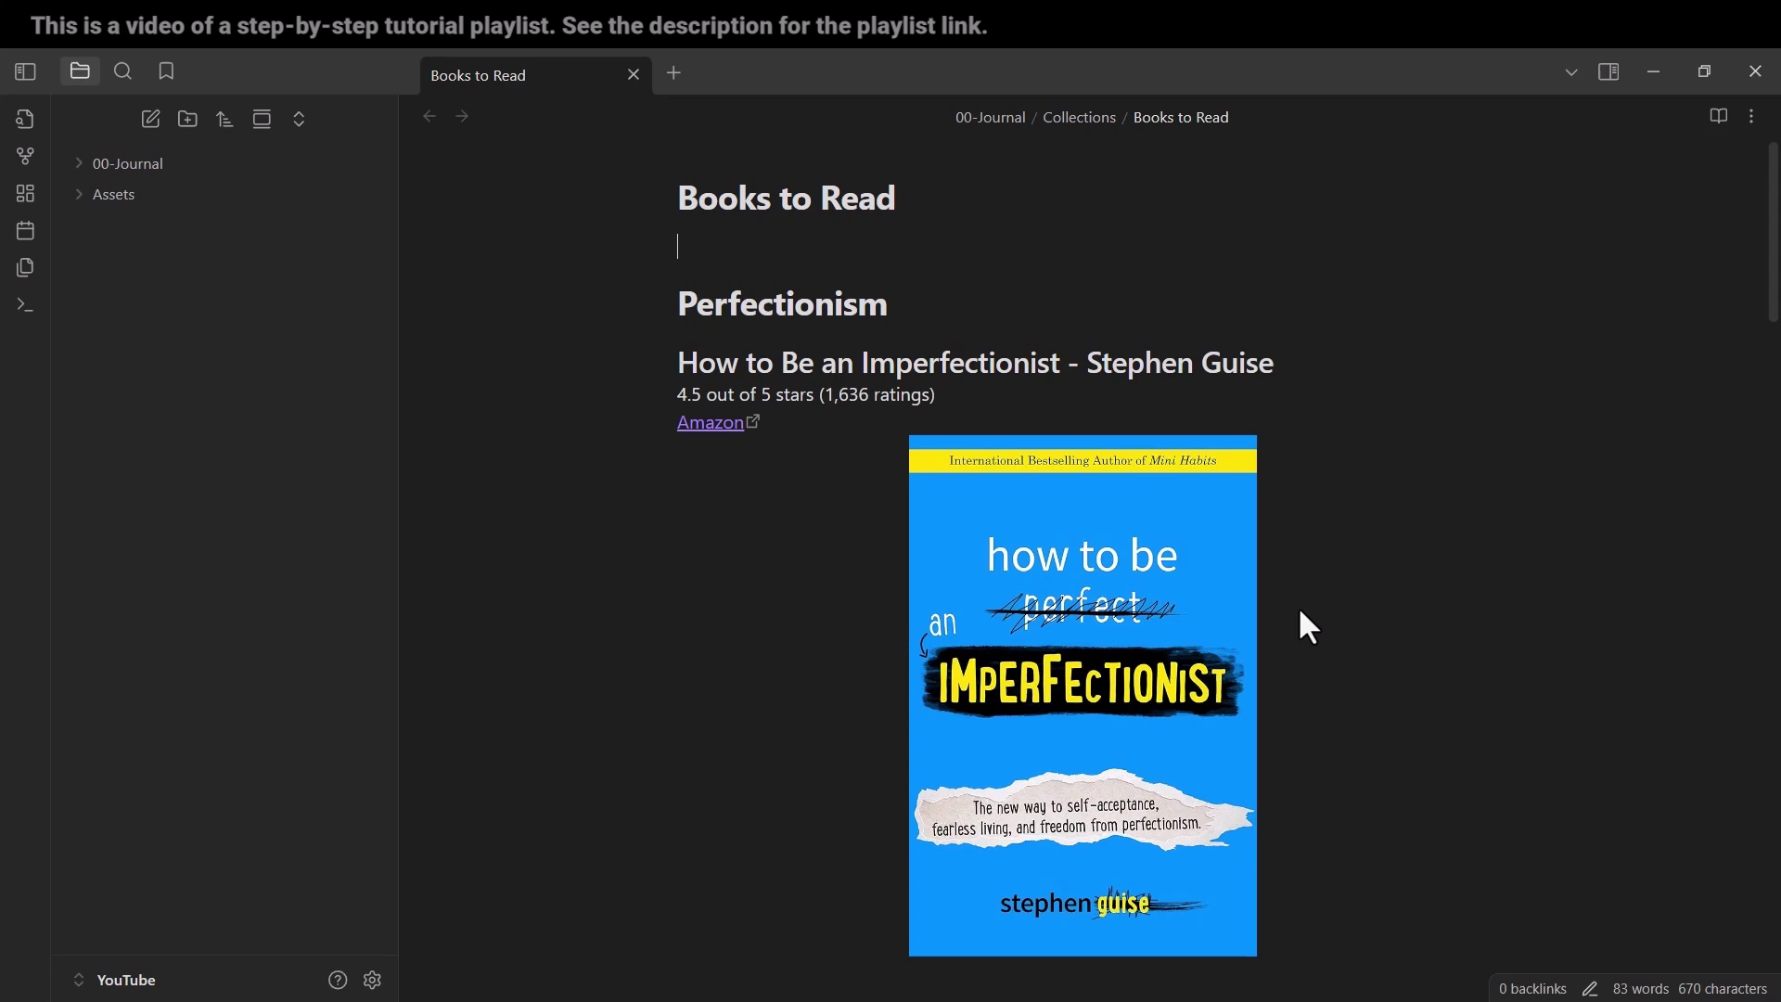
scroll(1299, 606, down, 8)
scroll(1307, 607, down, 7)
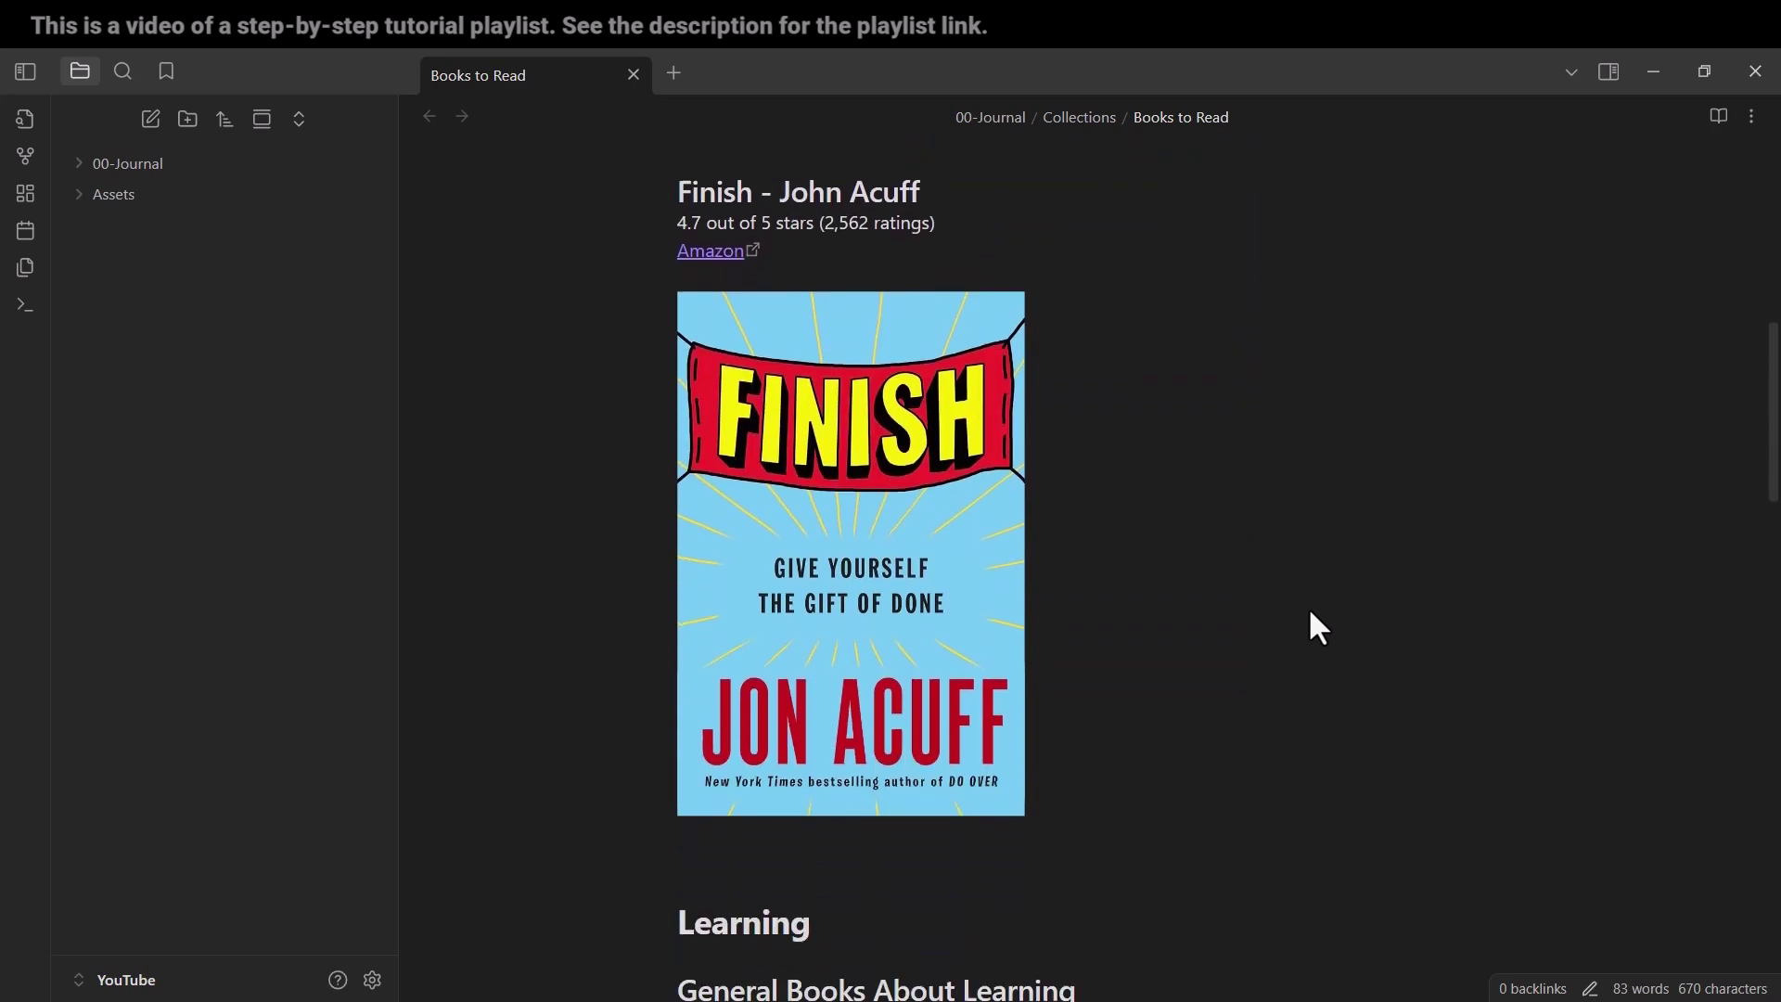
scroll(1307, 606, down, 13)
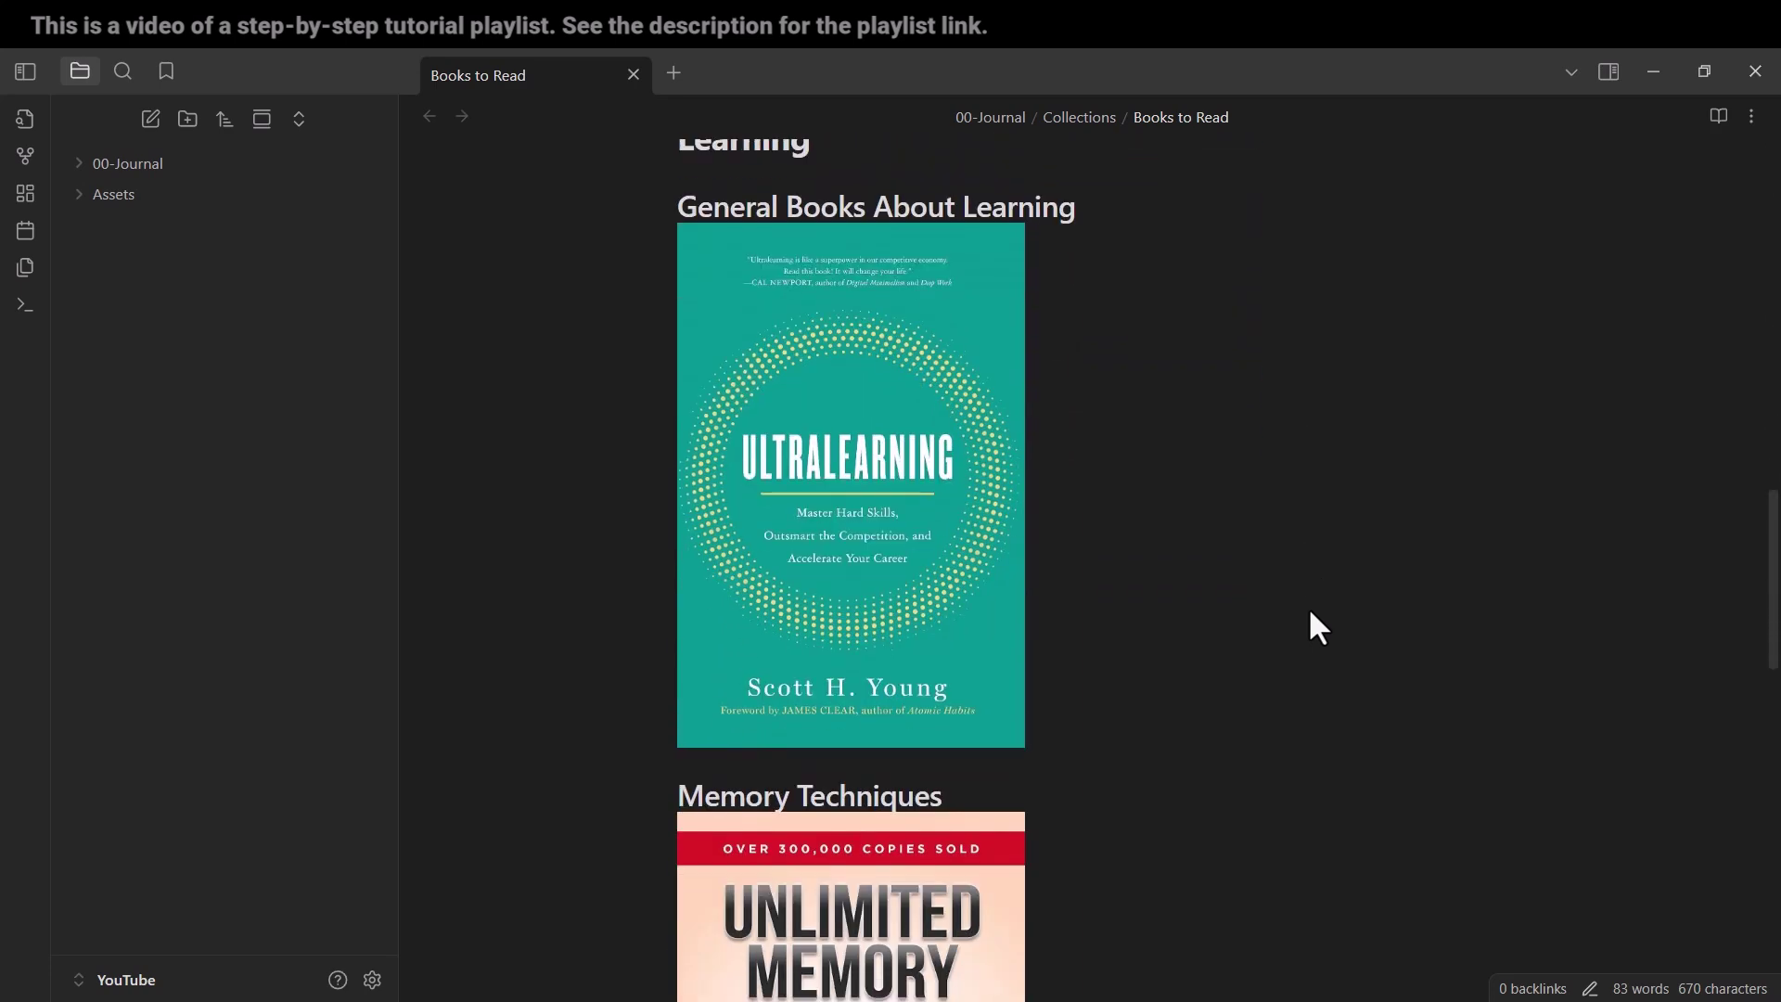
scroll(1320, 629, down, 1)
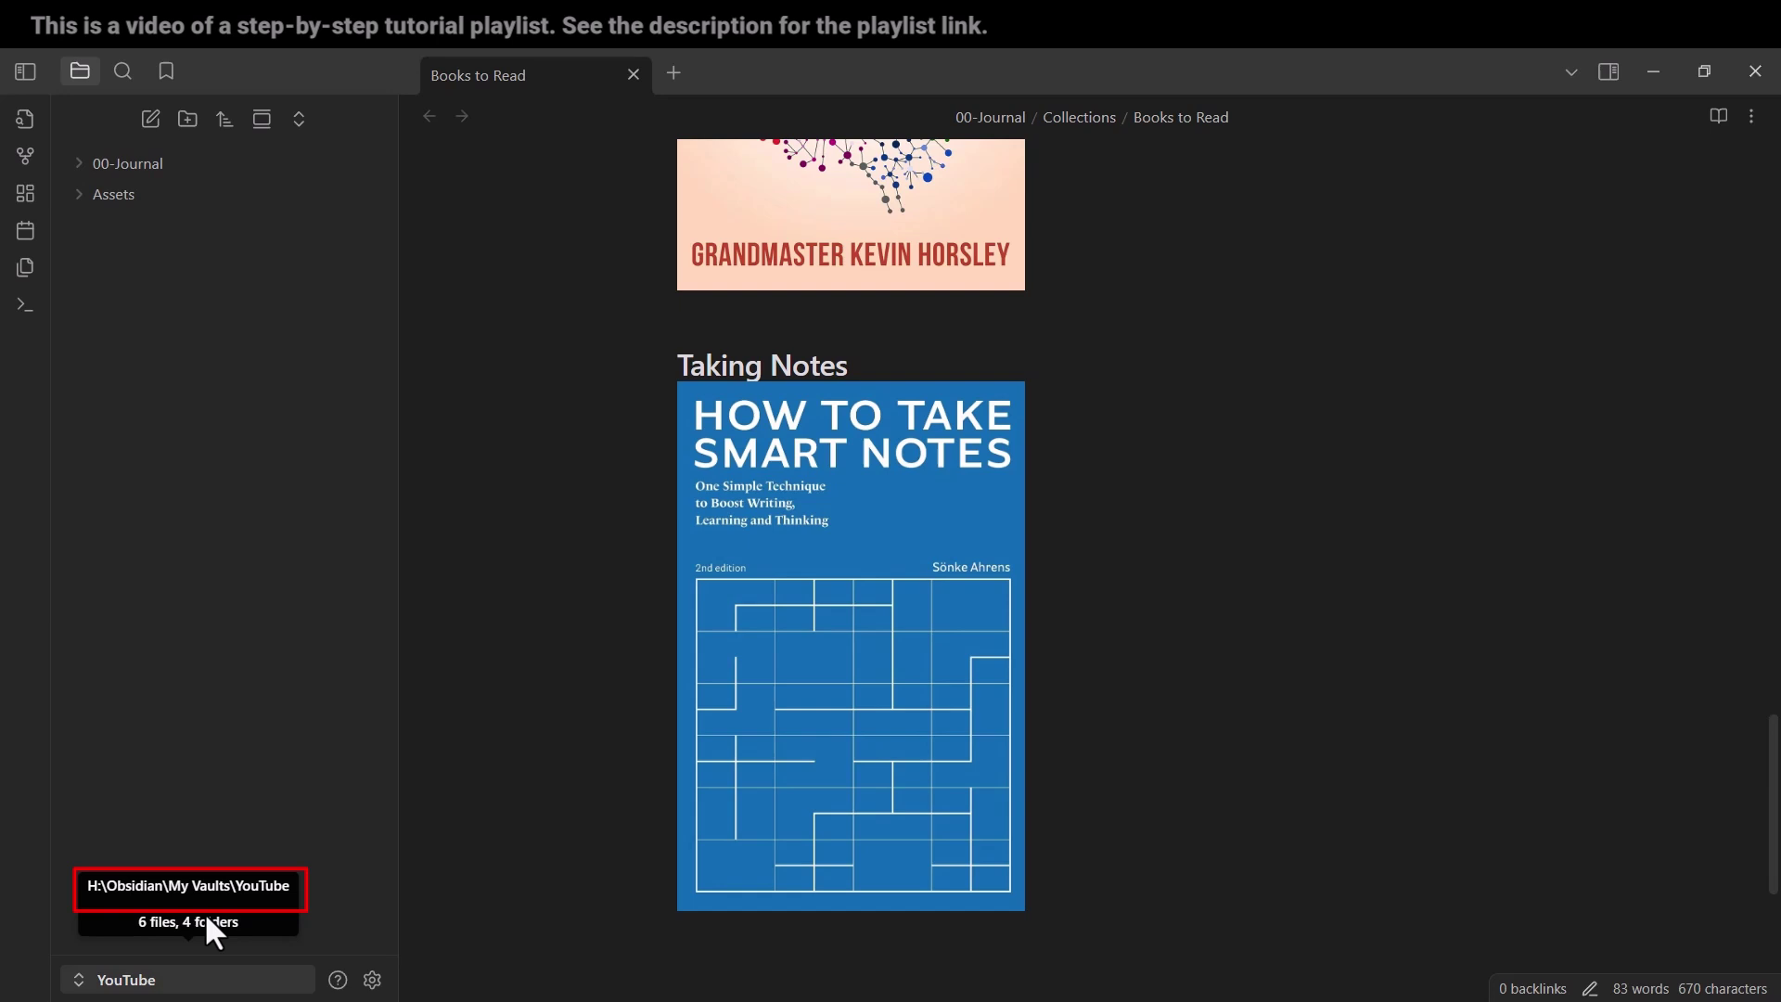
- Hide and re-show the vault file list sidebar twice
key(ctrl+backslash)
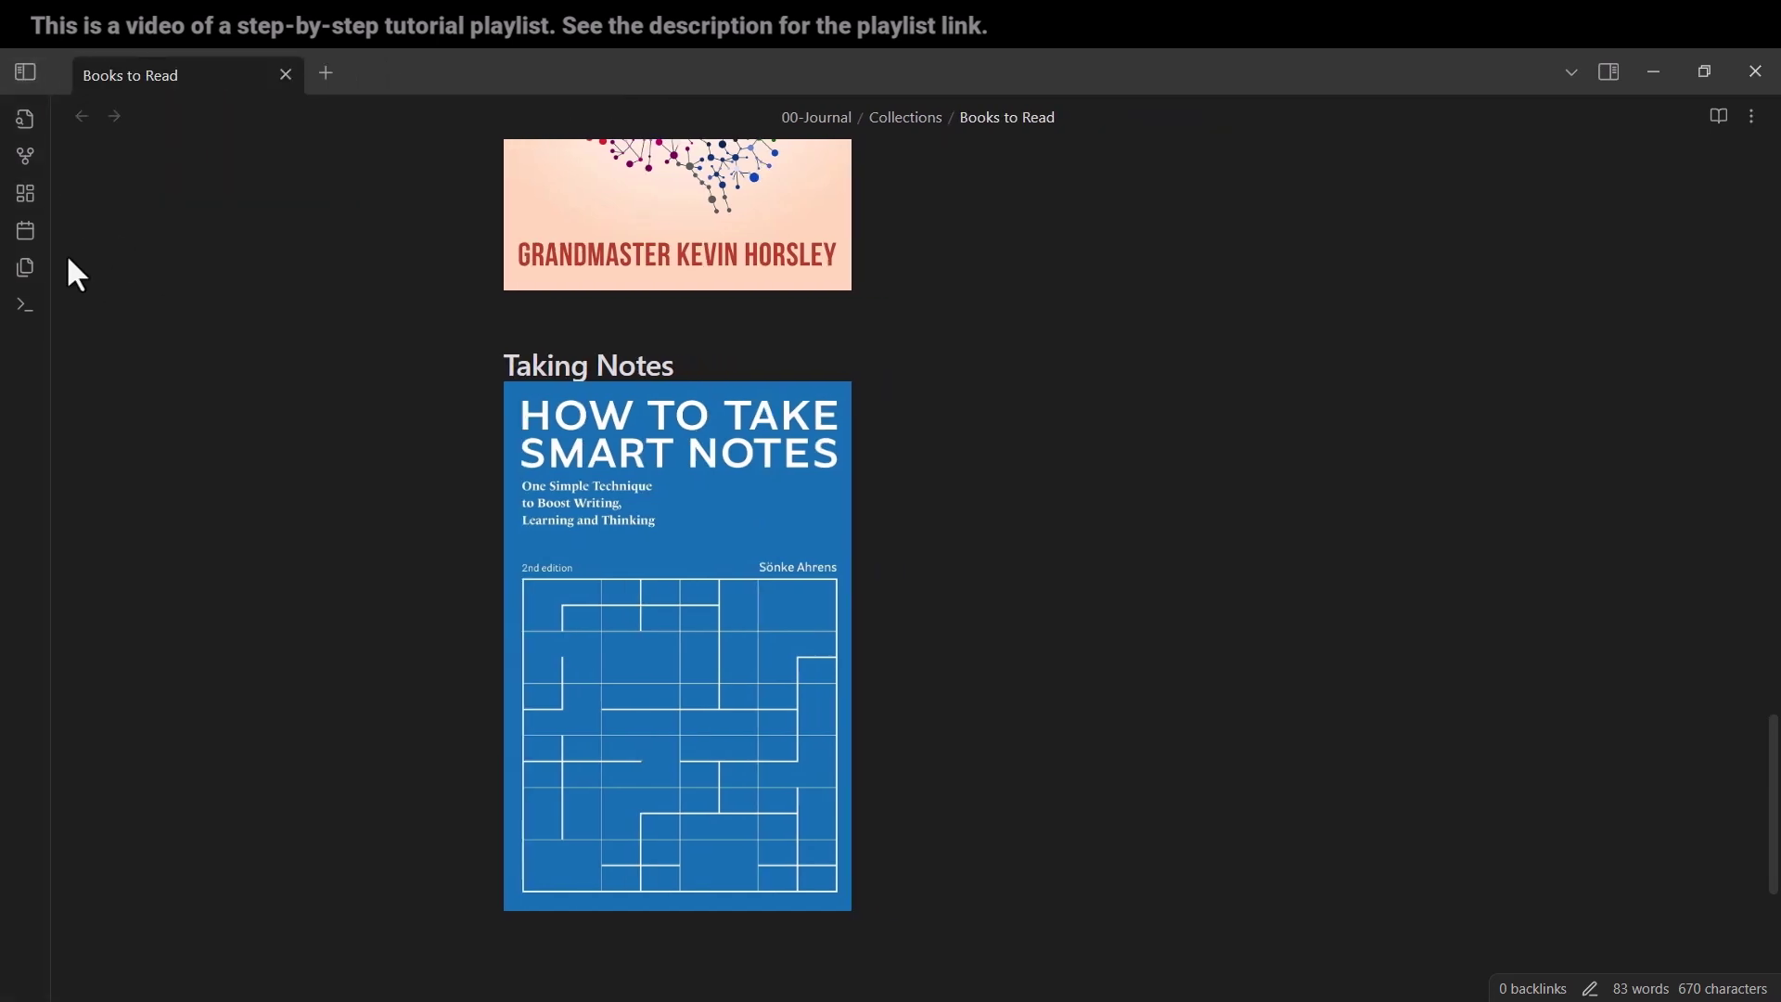
click(31, 80)
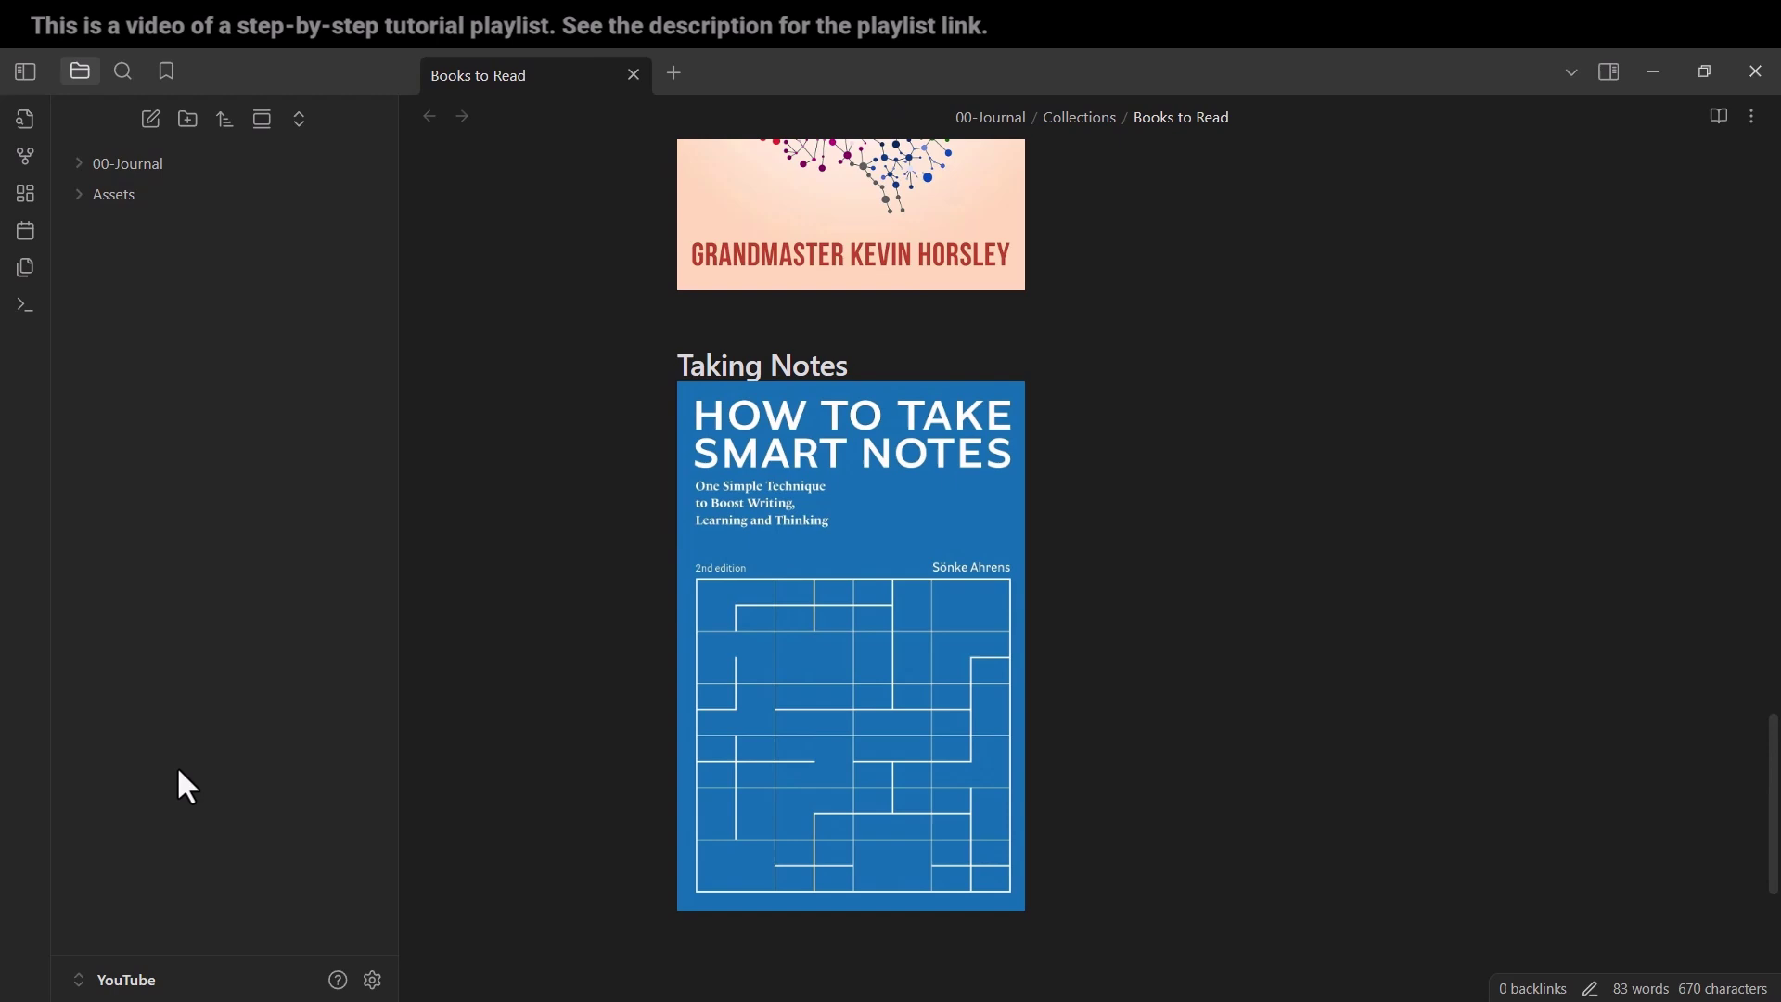
click(28, 74)
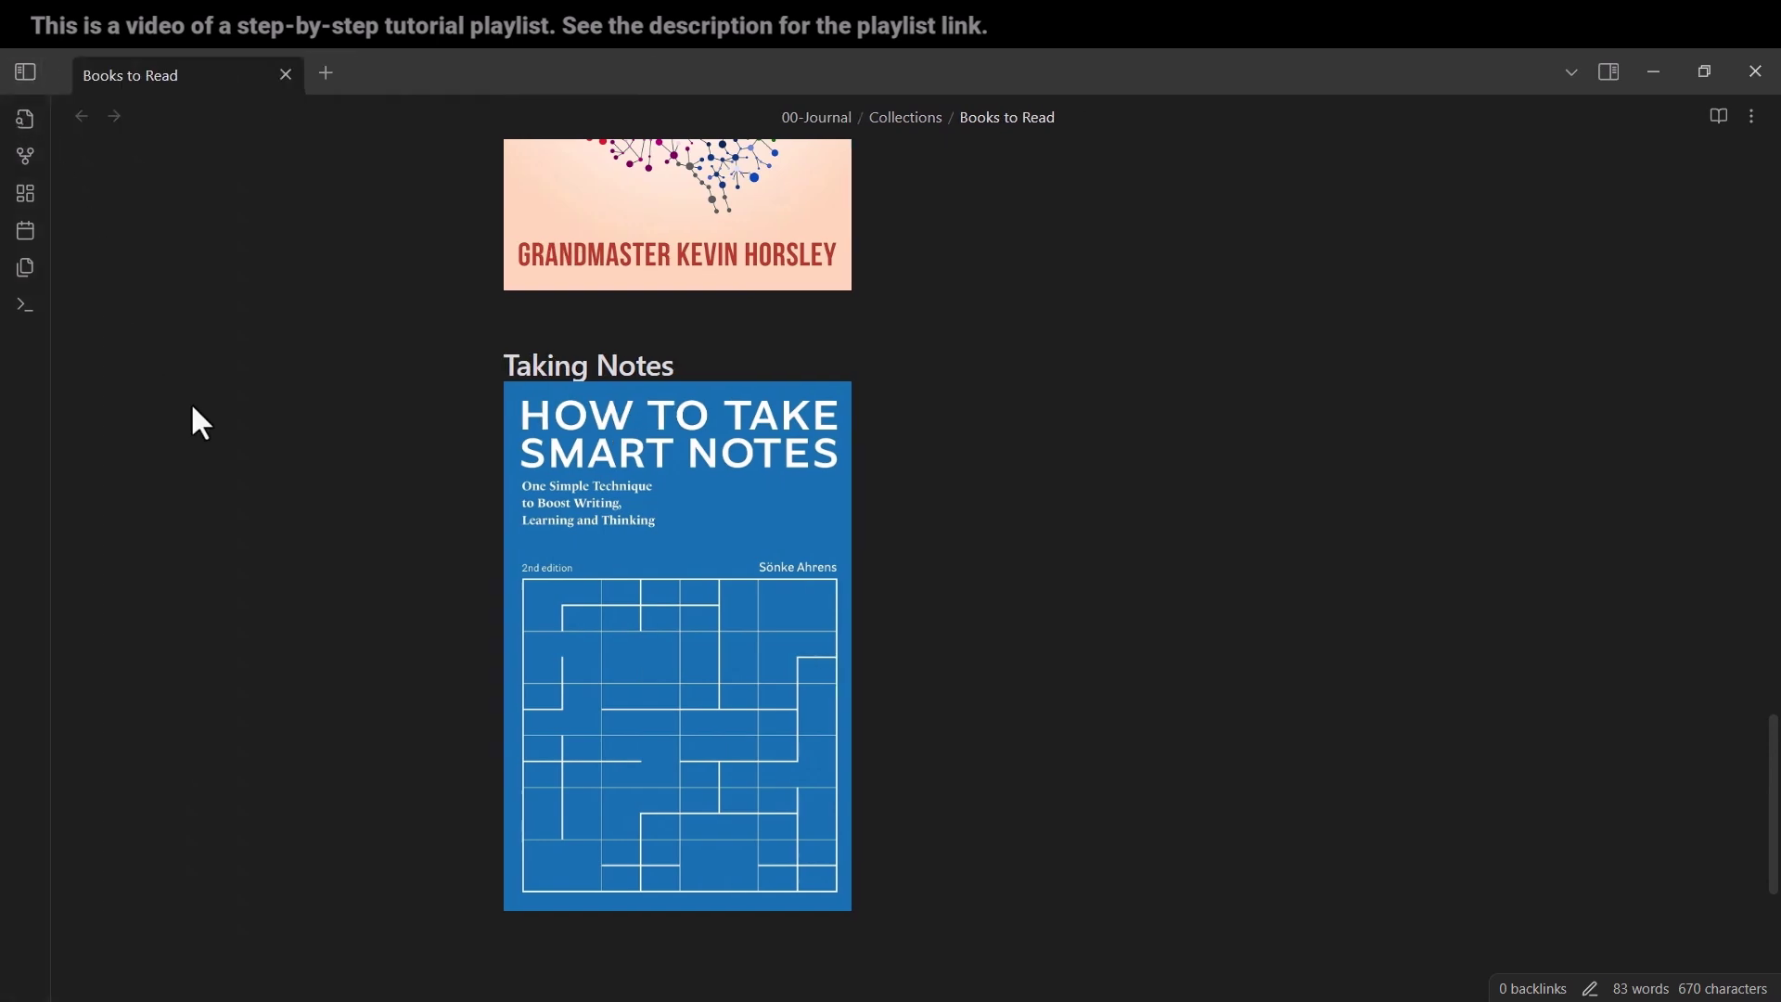
click(34, 78)
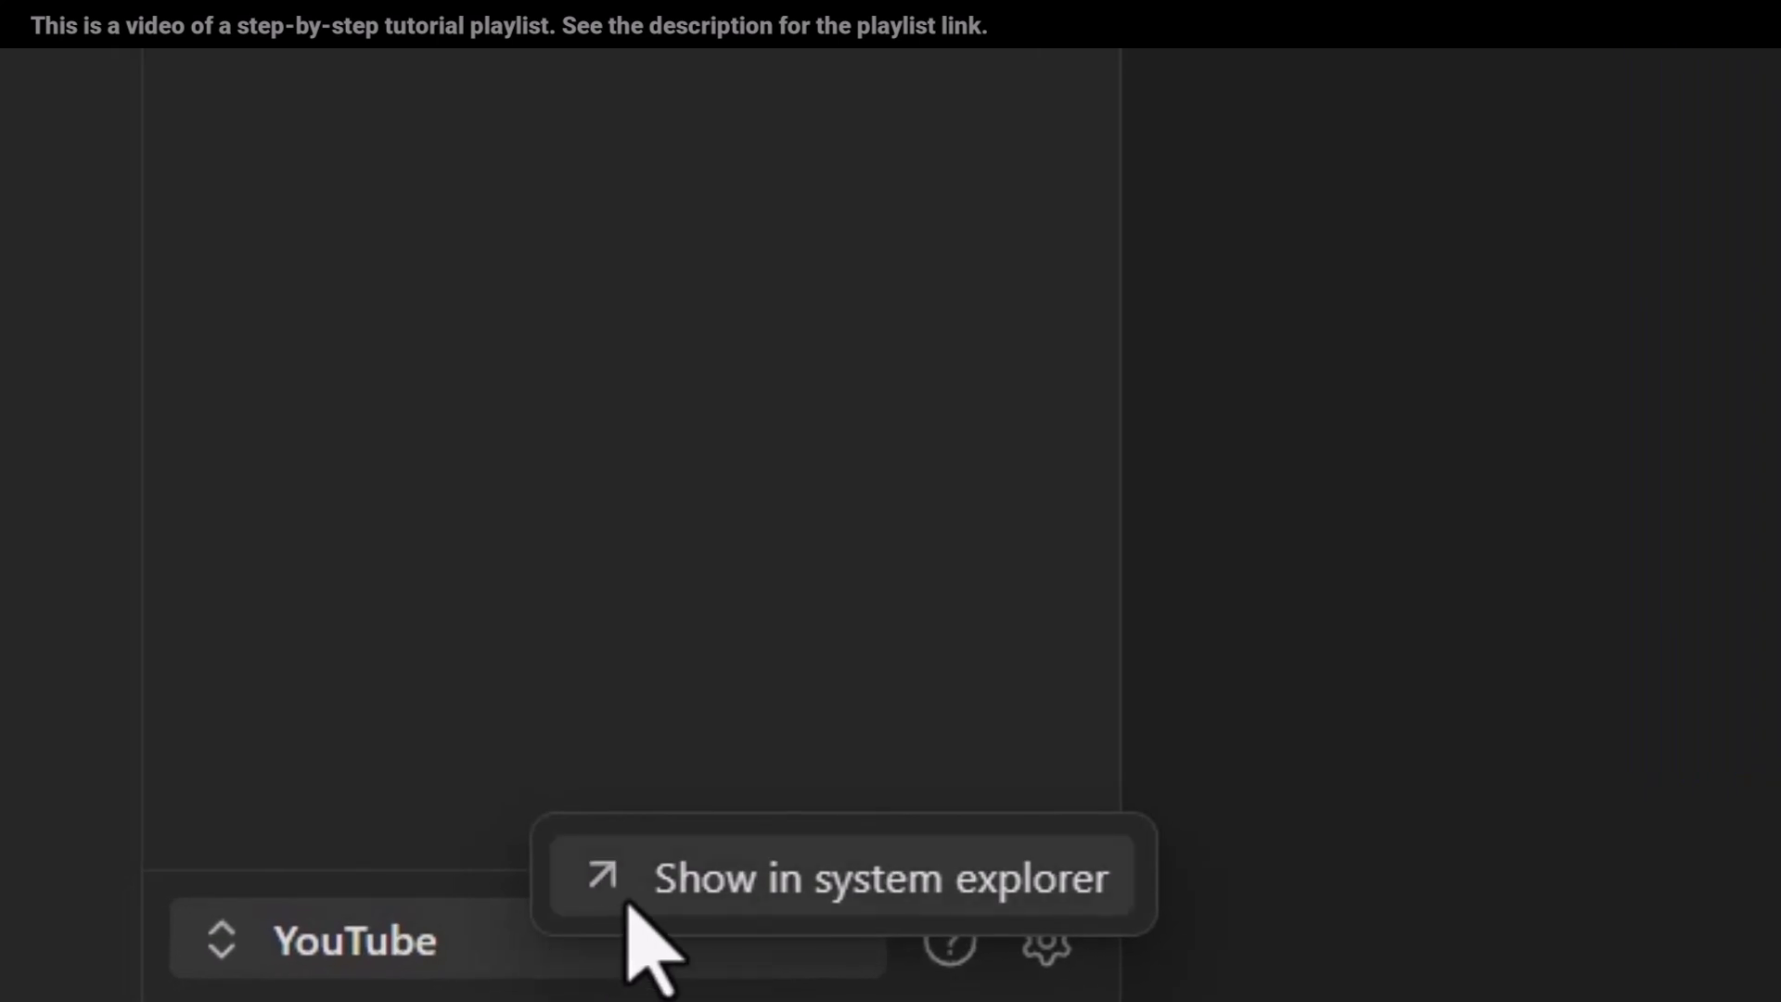
- Show the vault in File Explorer, enlarge the window, and browse into YouTube\.obsidian\snippets
click(626, 900)
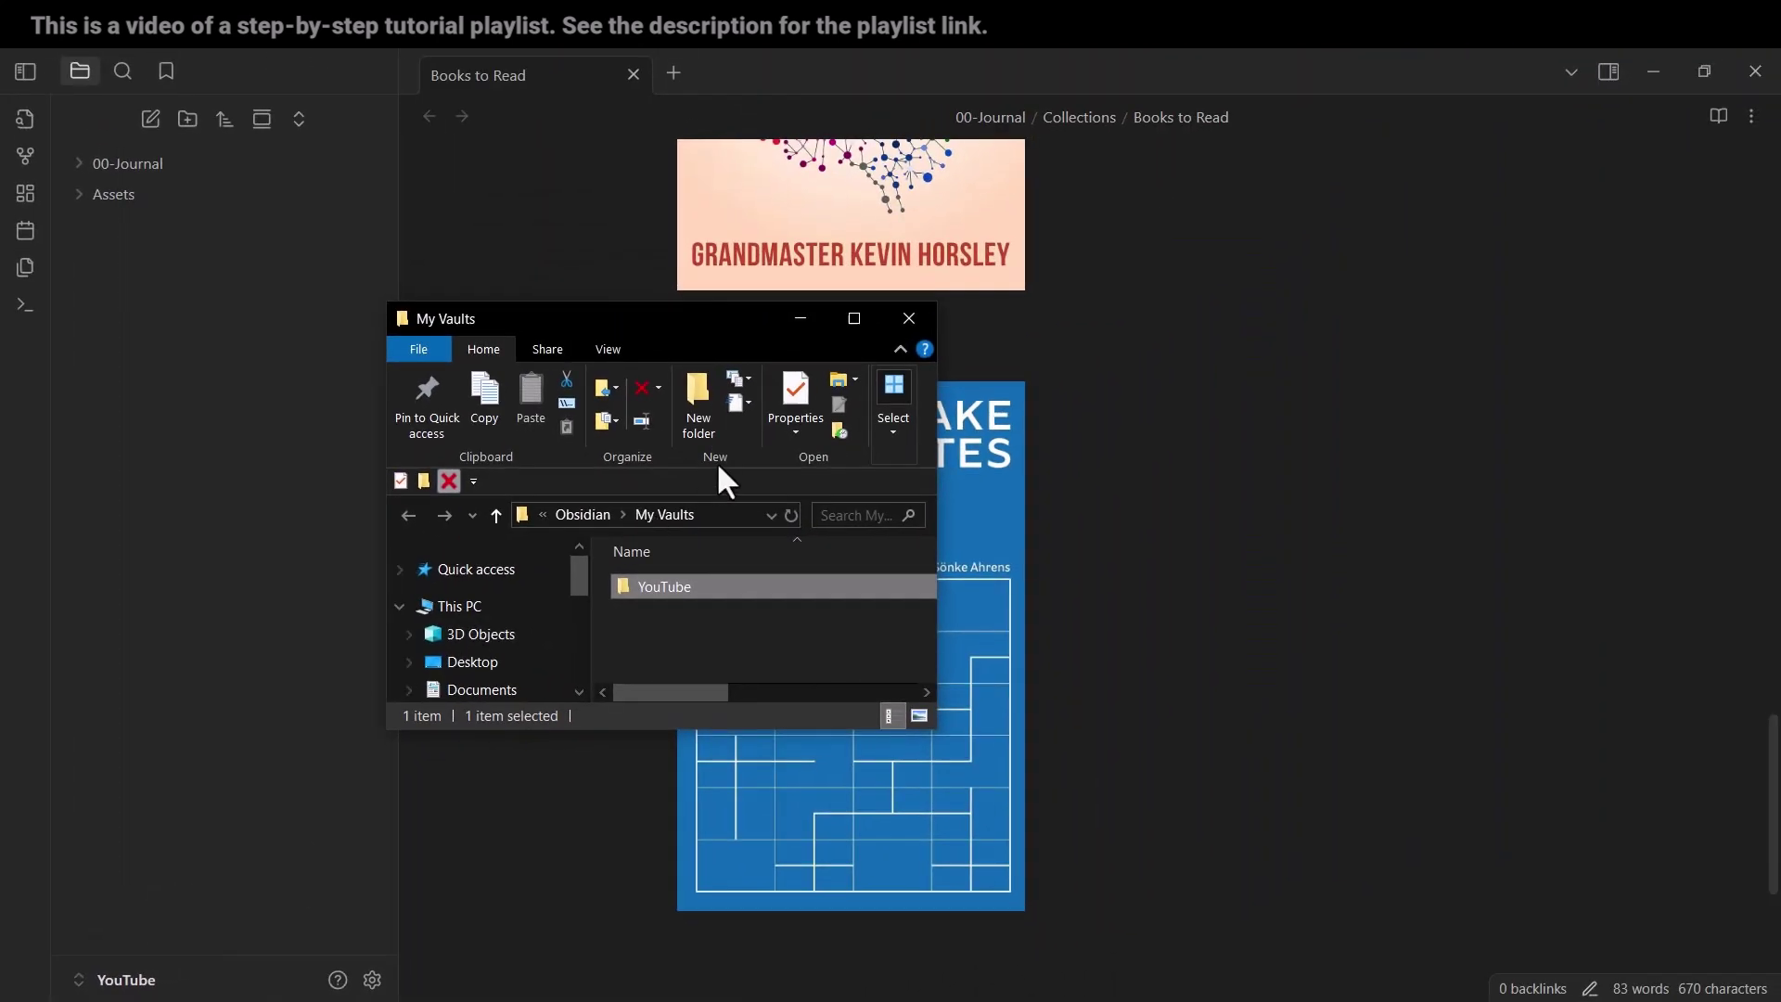
drag(929, 728, 1515, 881)
click(640, 654)
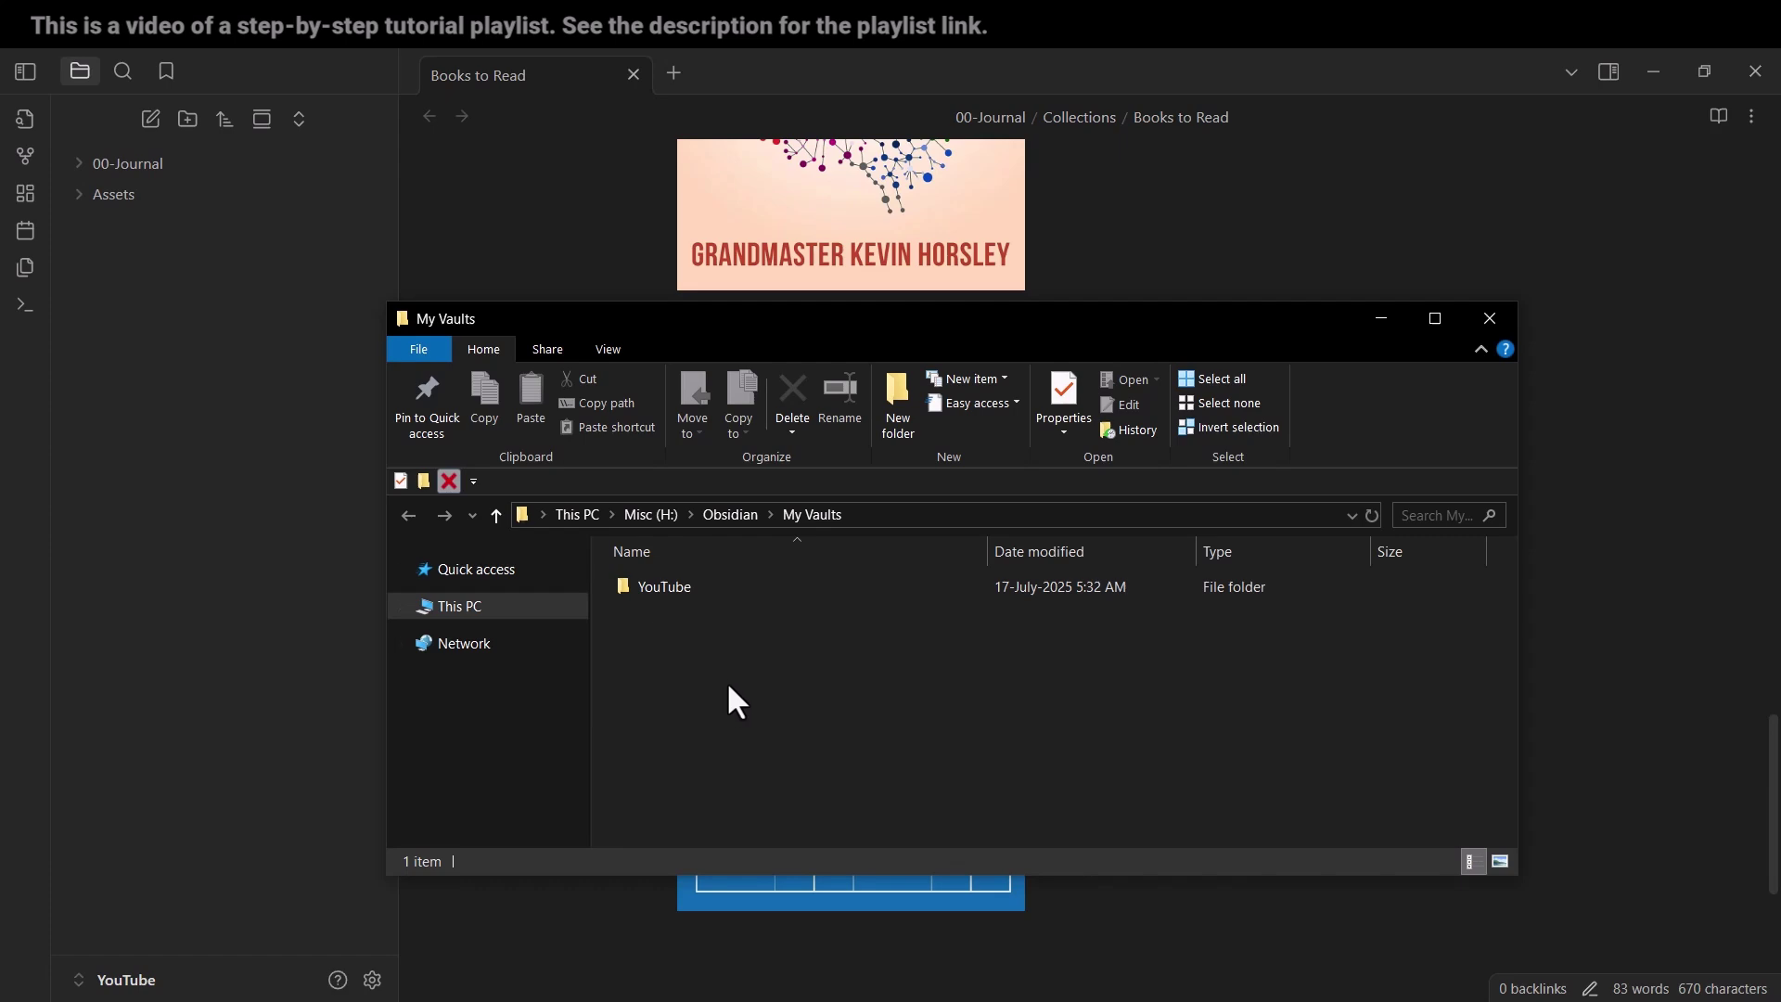
double_click(698, 587)
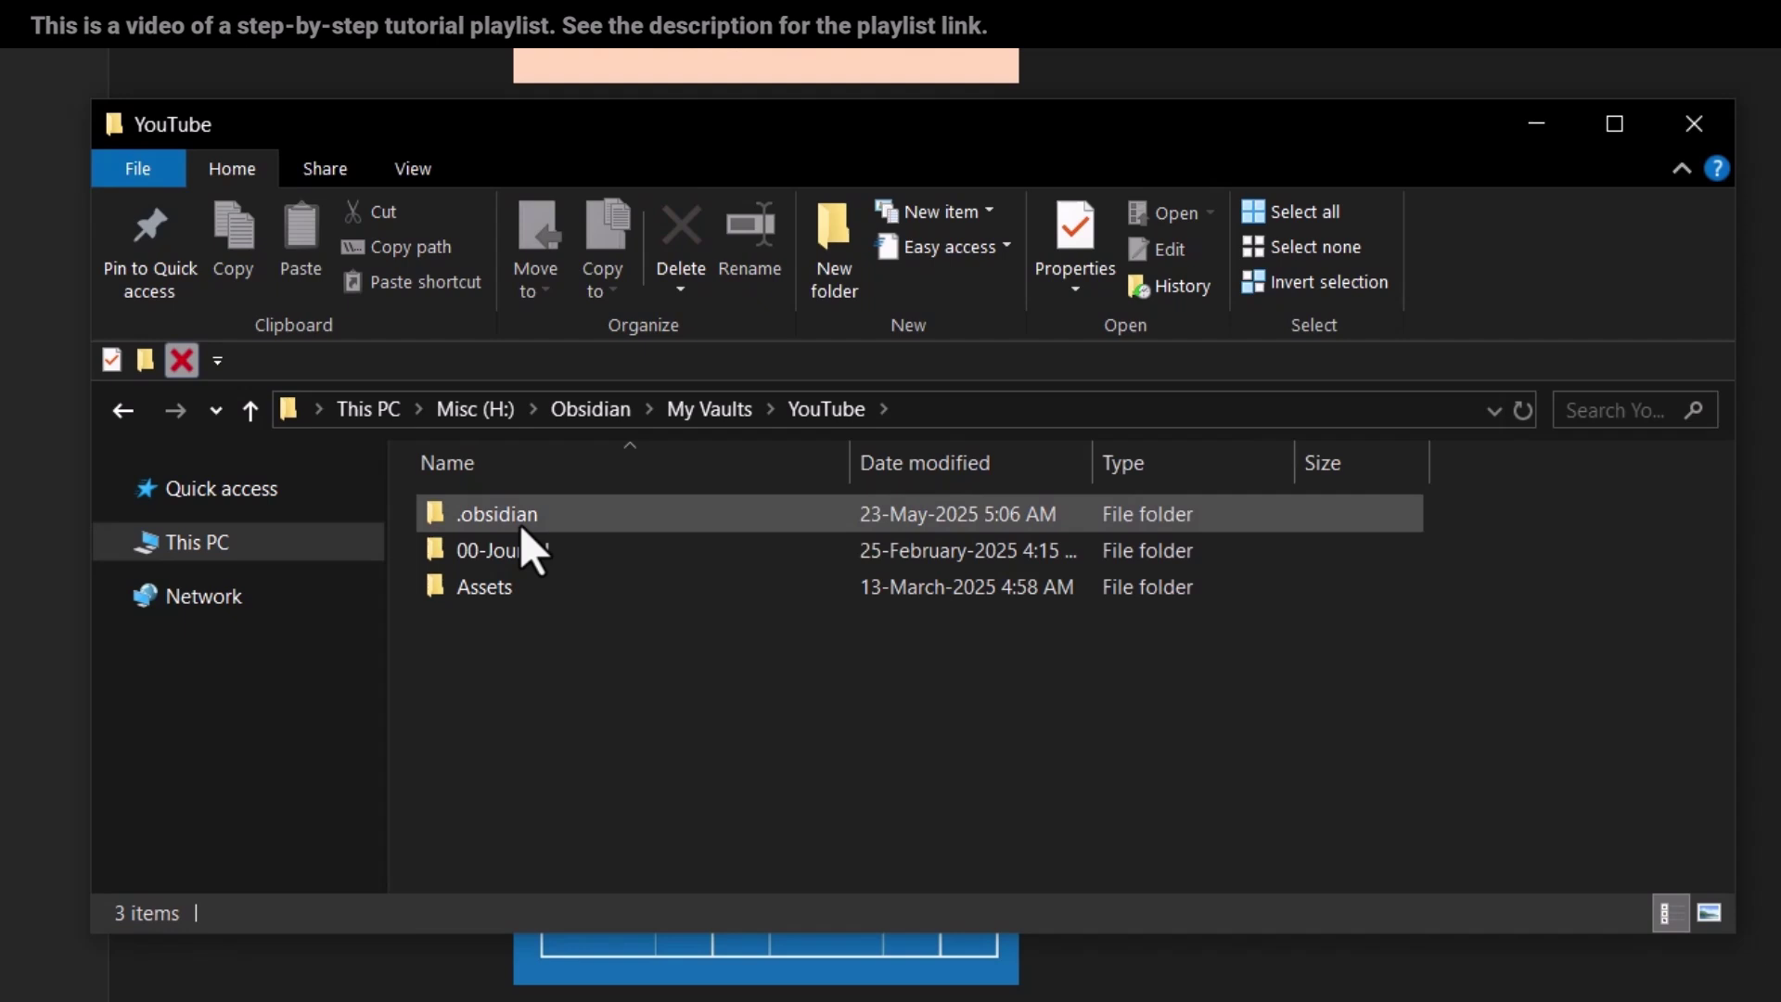
mouse_move(508, 524)
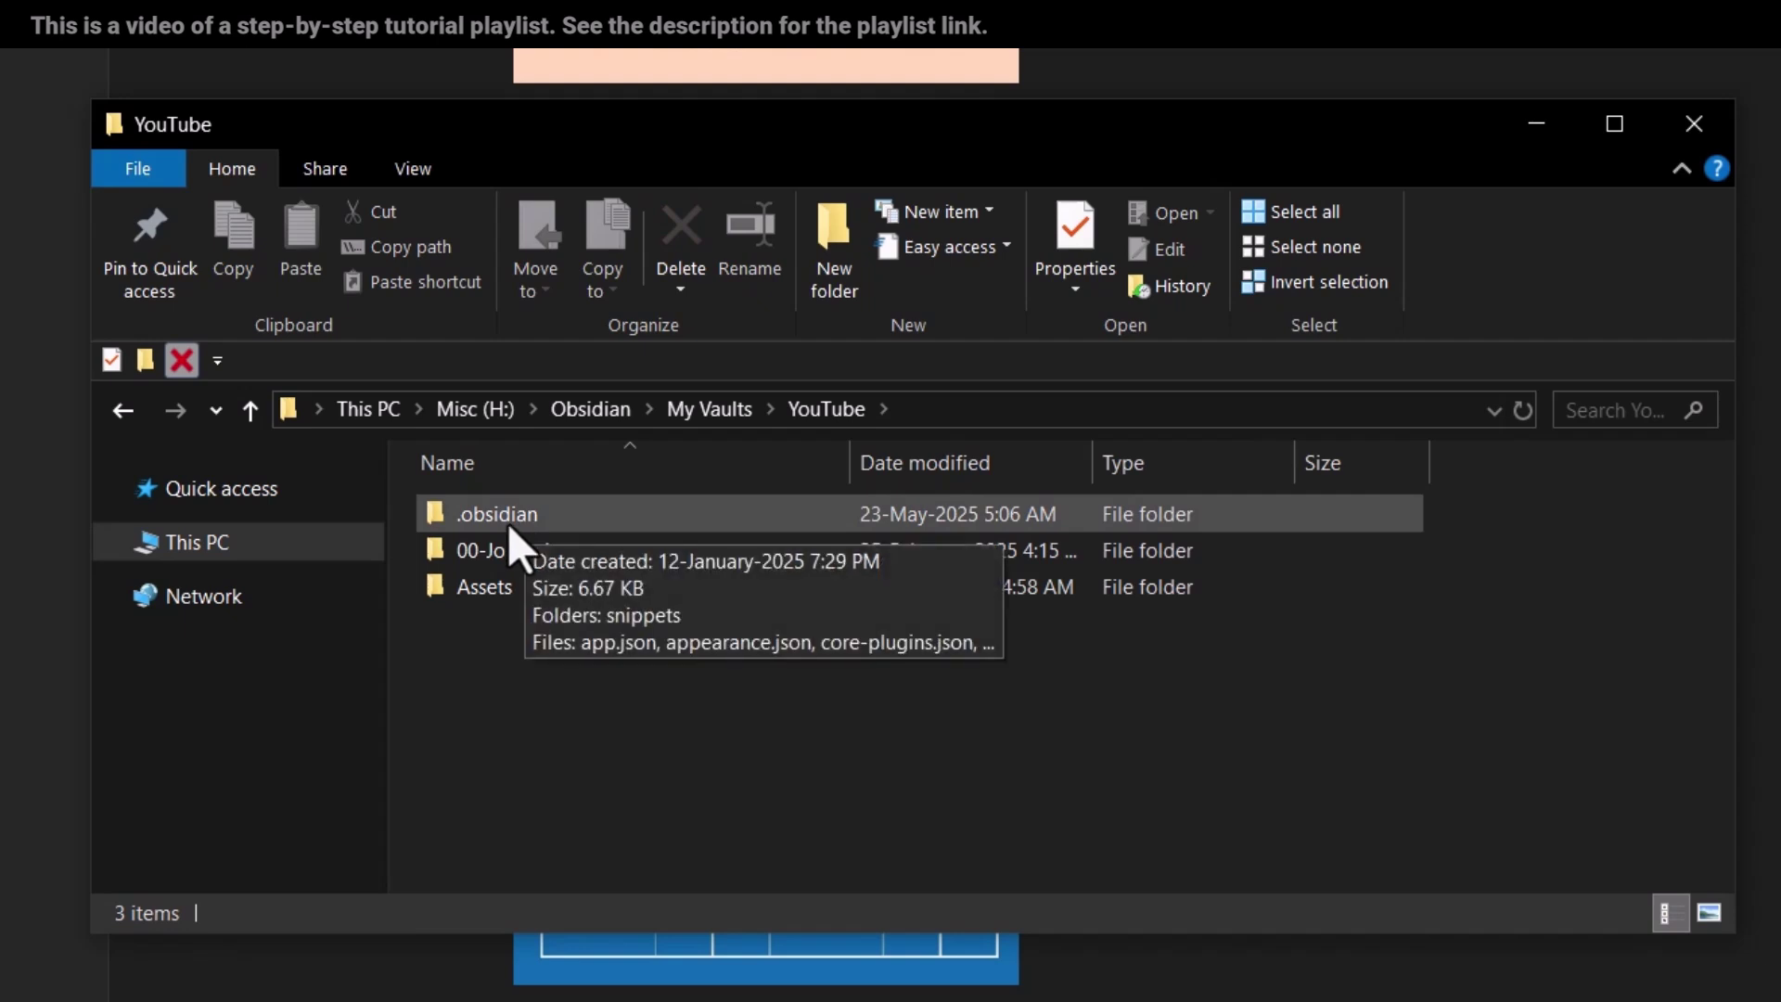
double_click(489, 521)
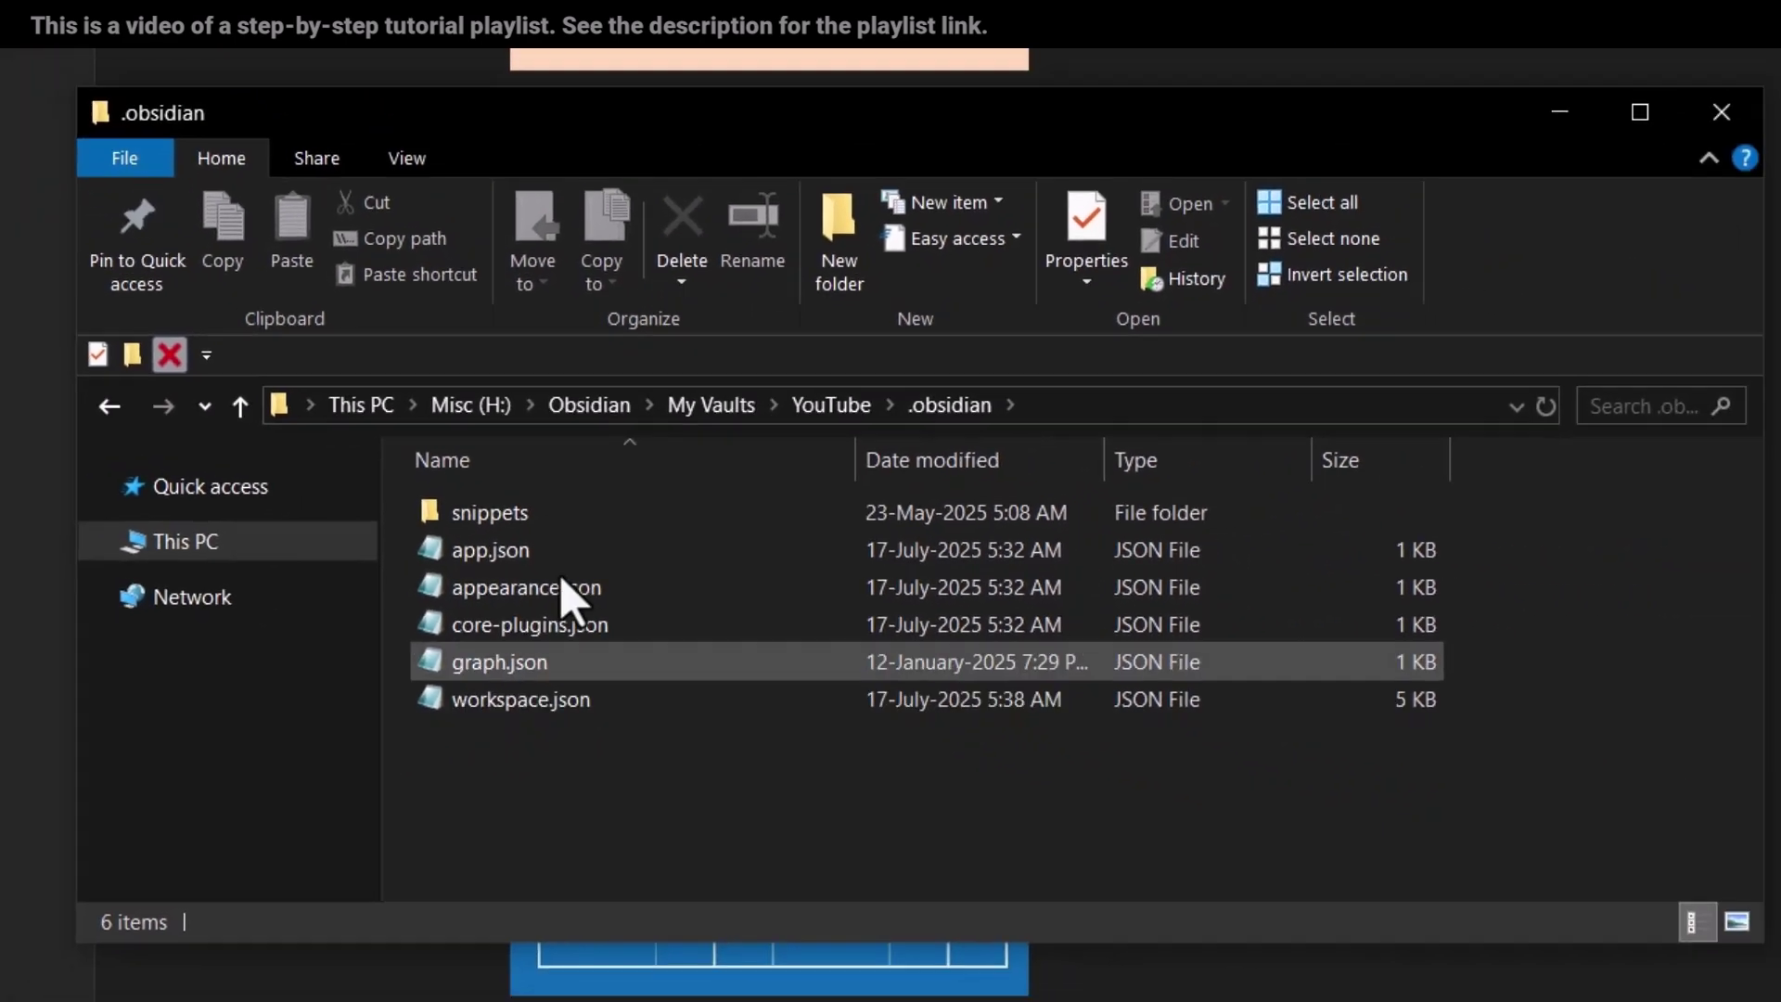
double_click(519, 511)
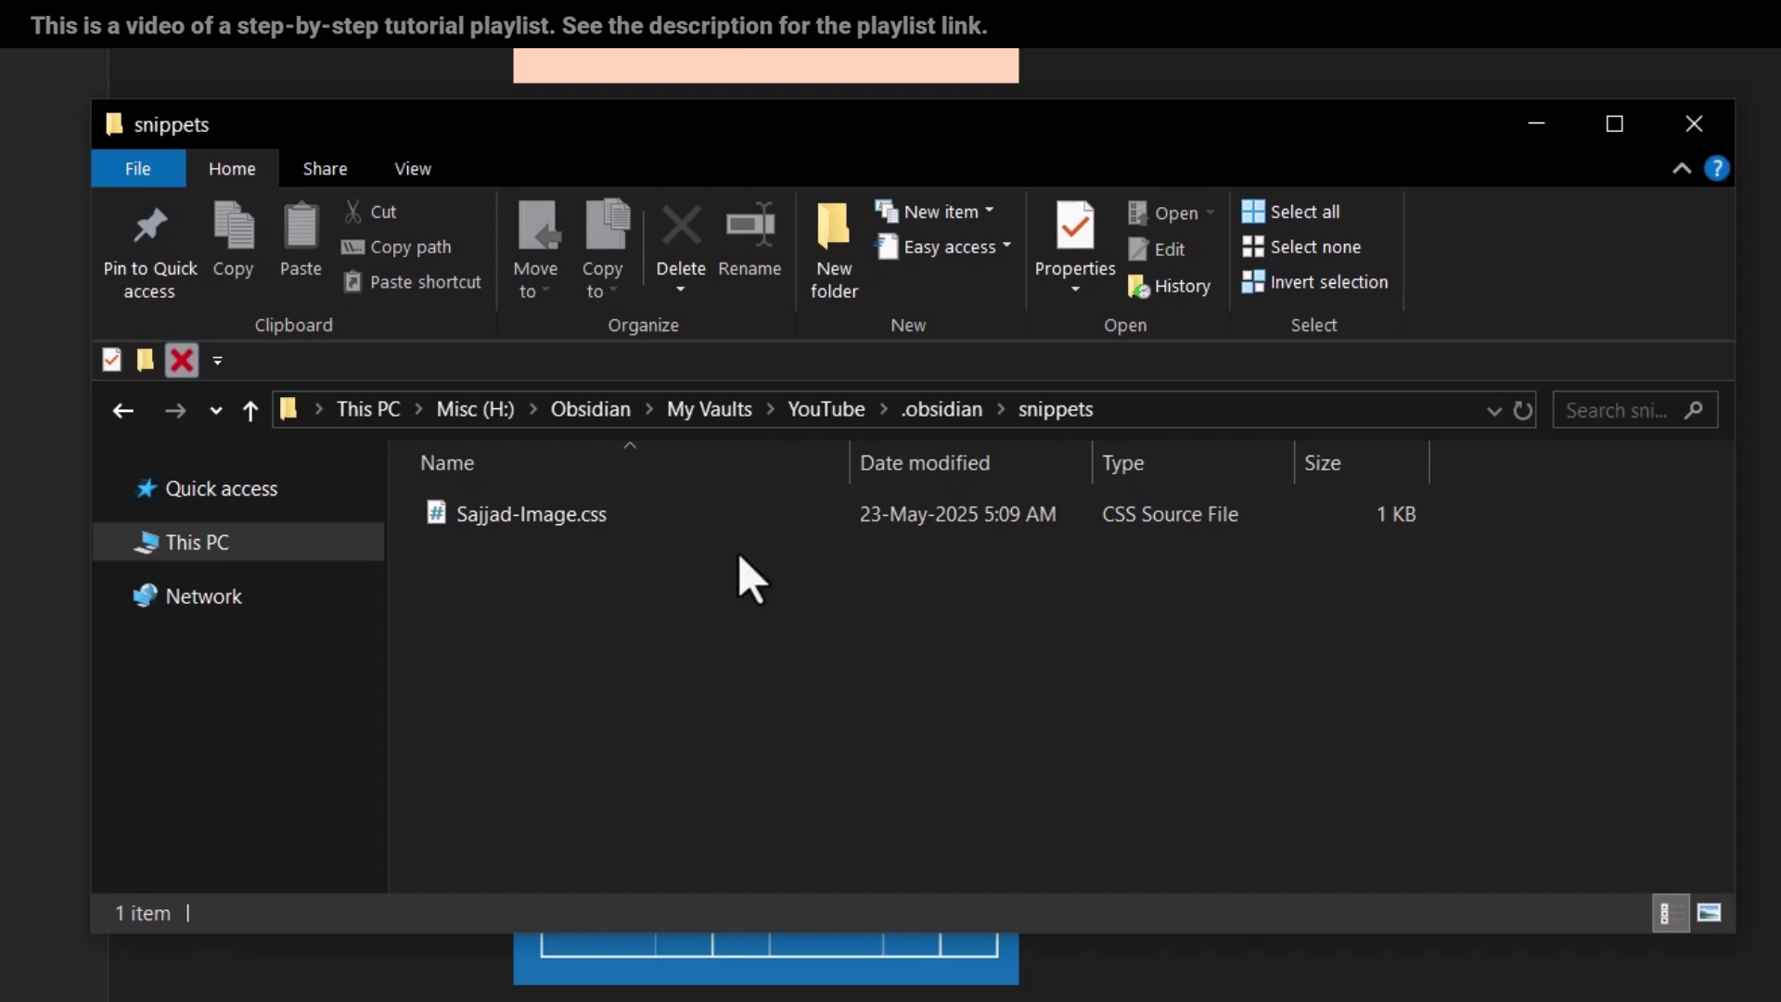
- Turn on File name extensions from File Explorer's View options
click(414, 168)
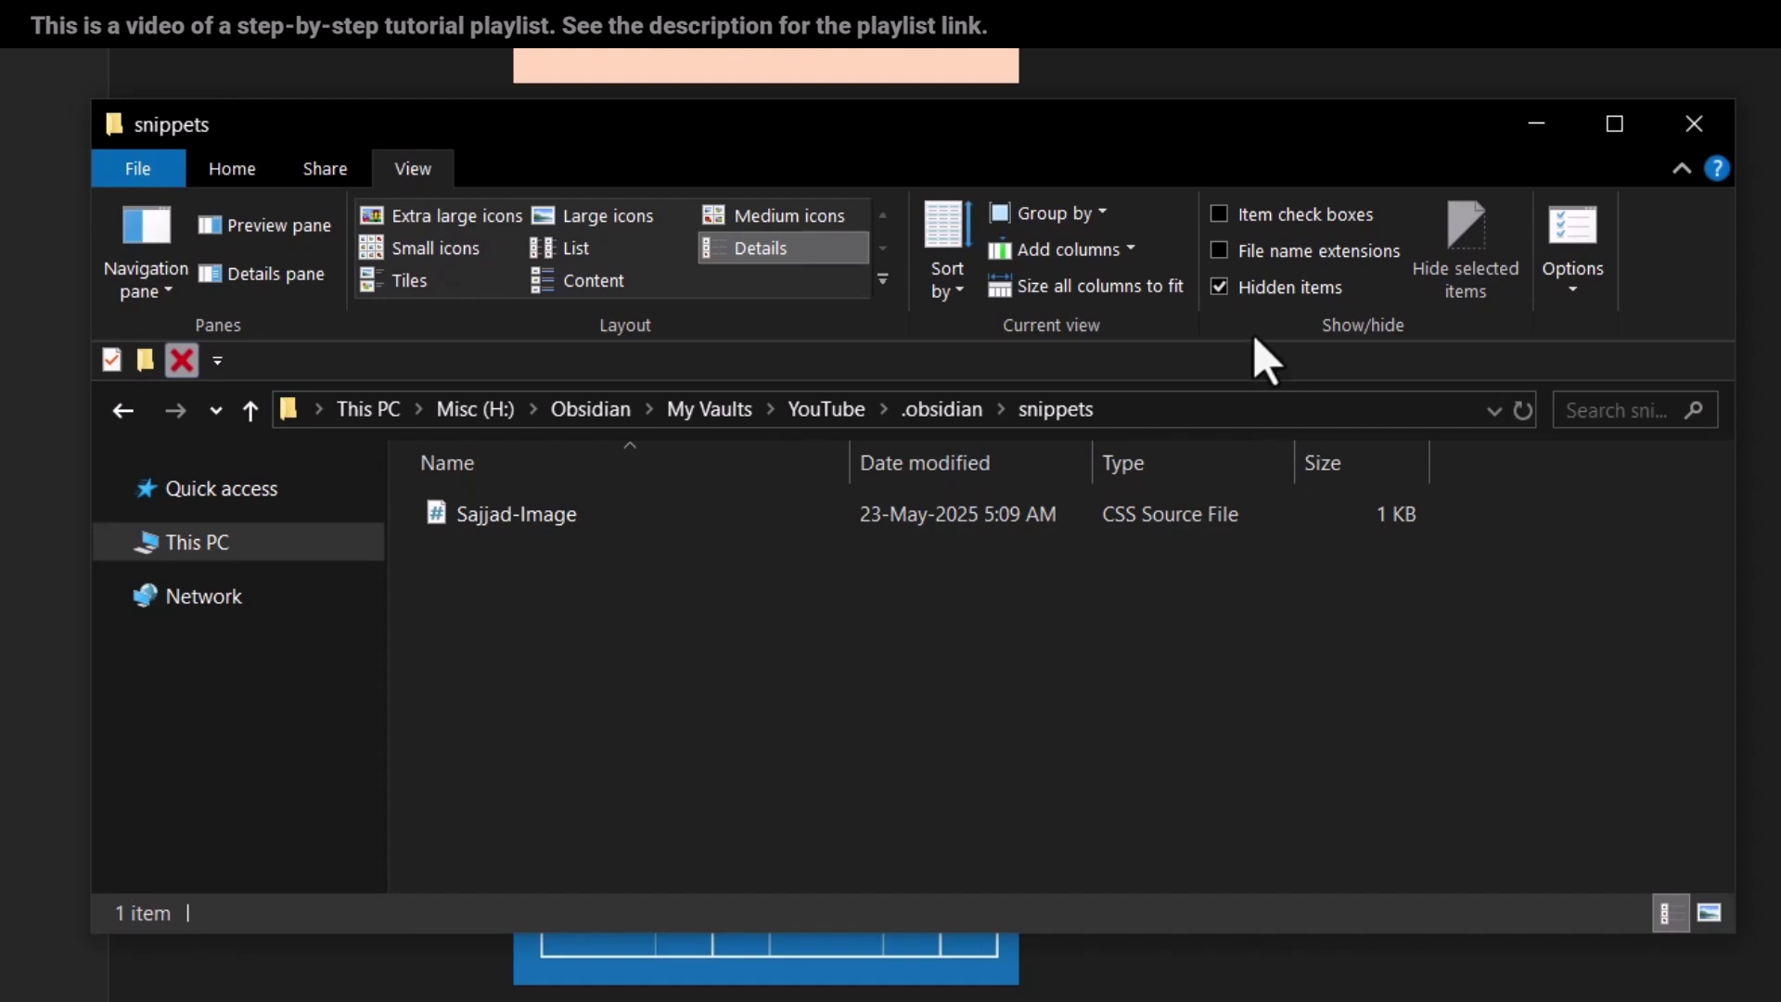
click(1245, 257)
- Create a new blank text document in the snippets folder
right_click(653, 655)
mouse_move(566, 563)
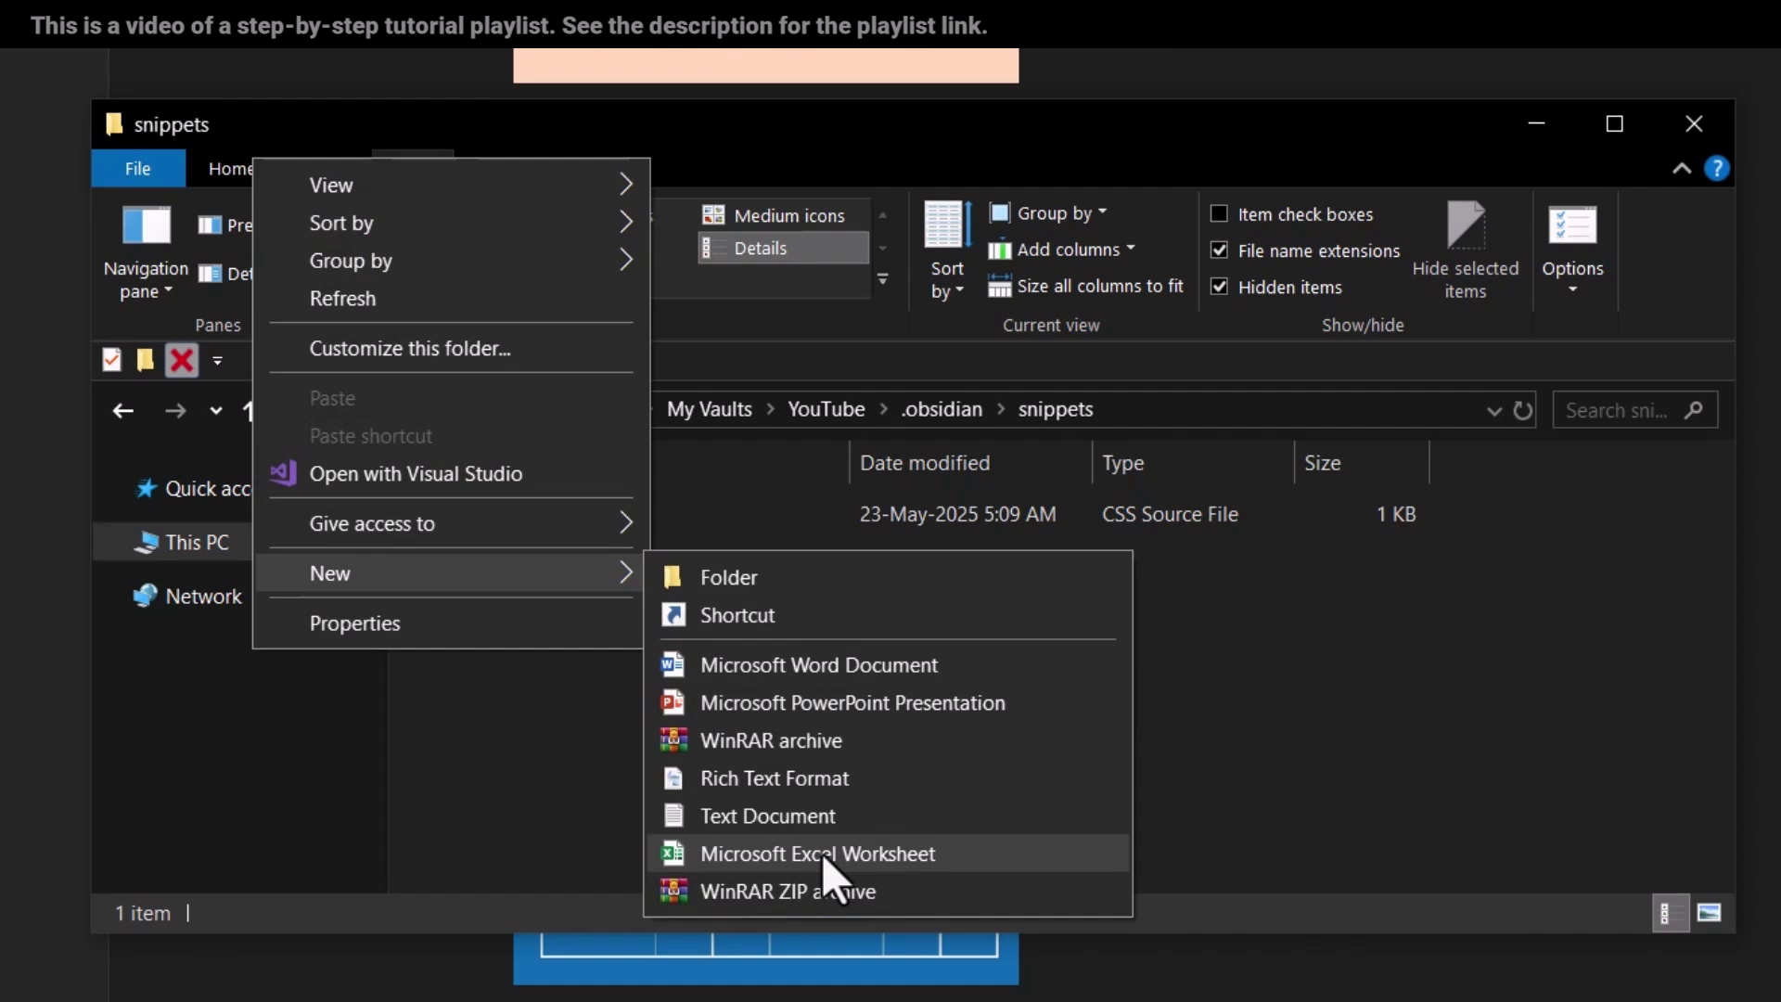
click(804, 821)
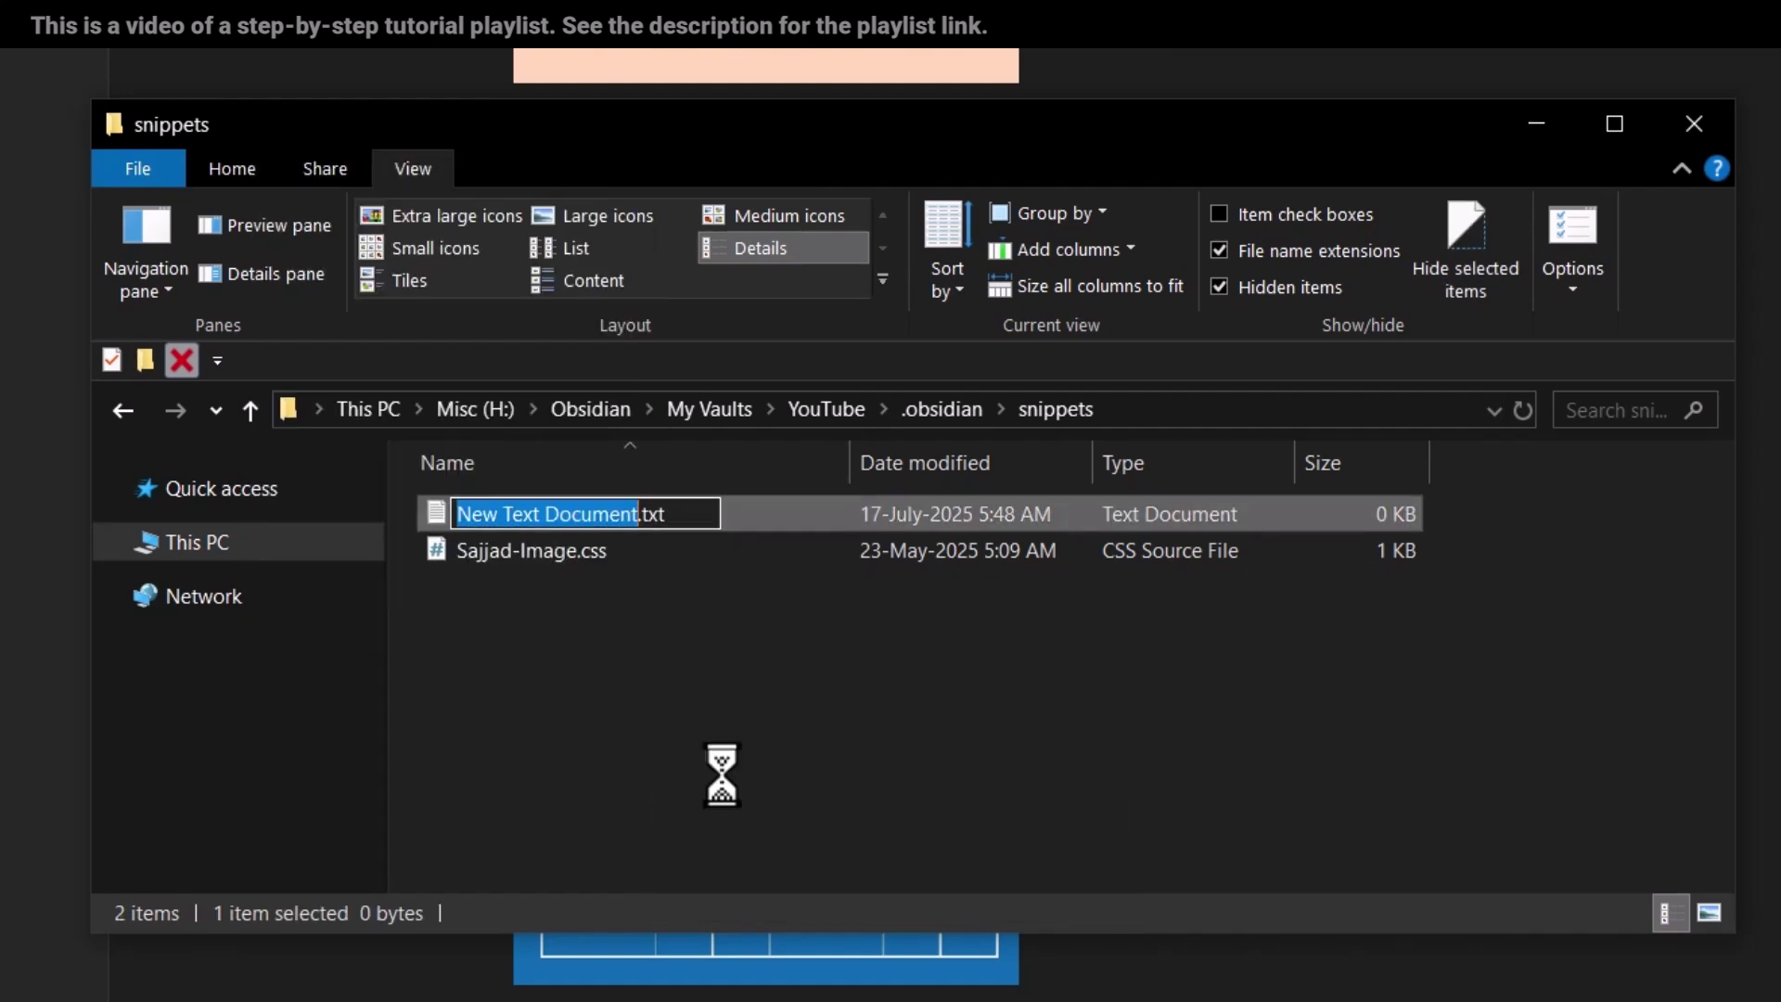
- Name it 'Sajjad-AutoCentering the Images' and change its extension from txt to css
text(Sajjad)
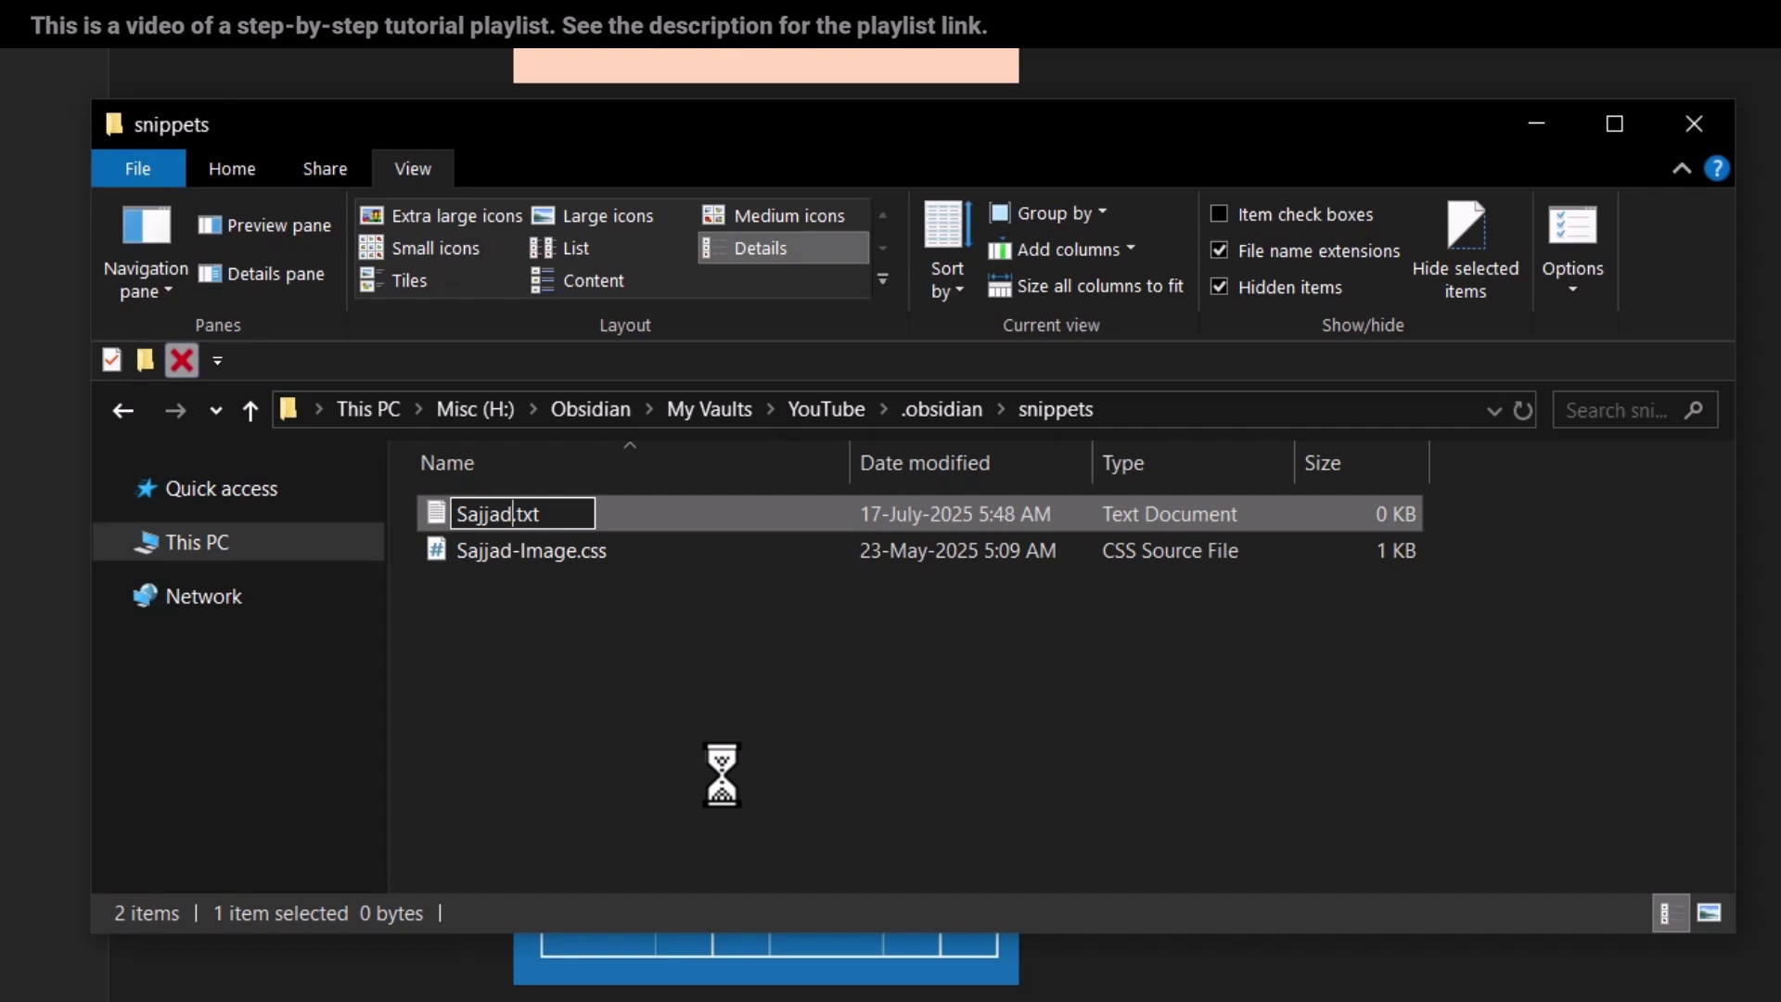
text(-Auto)
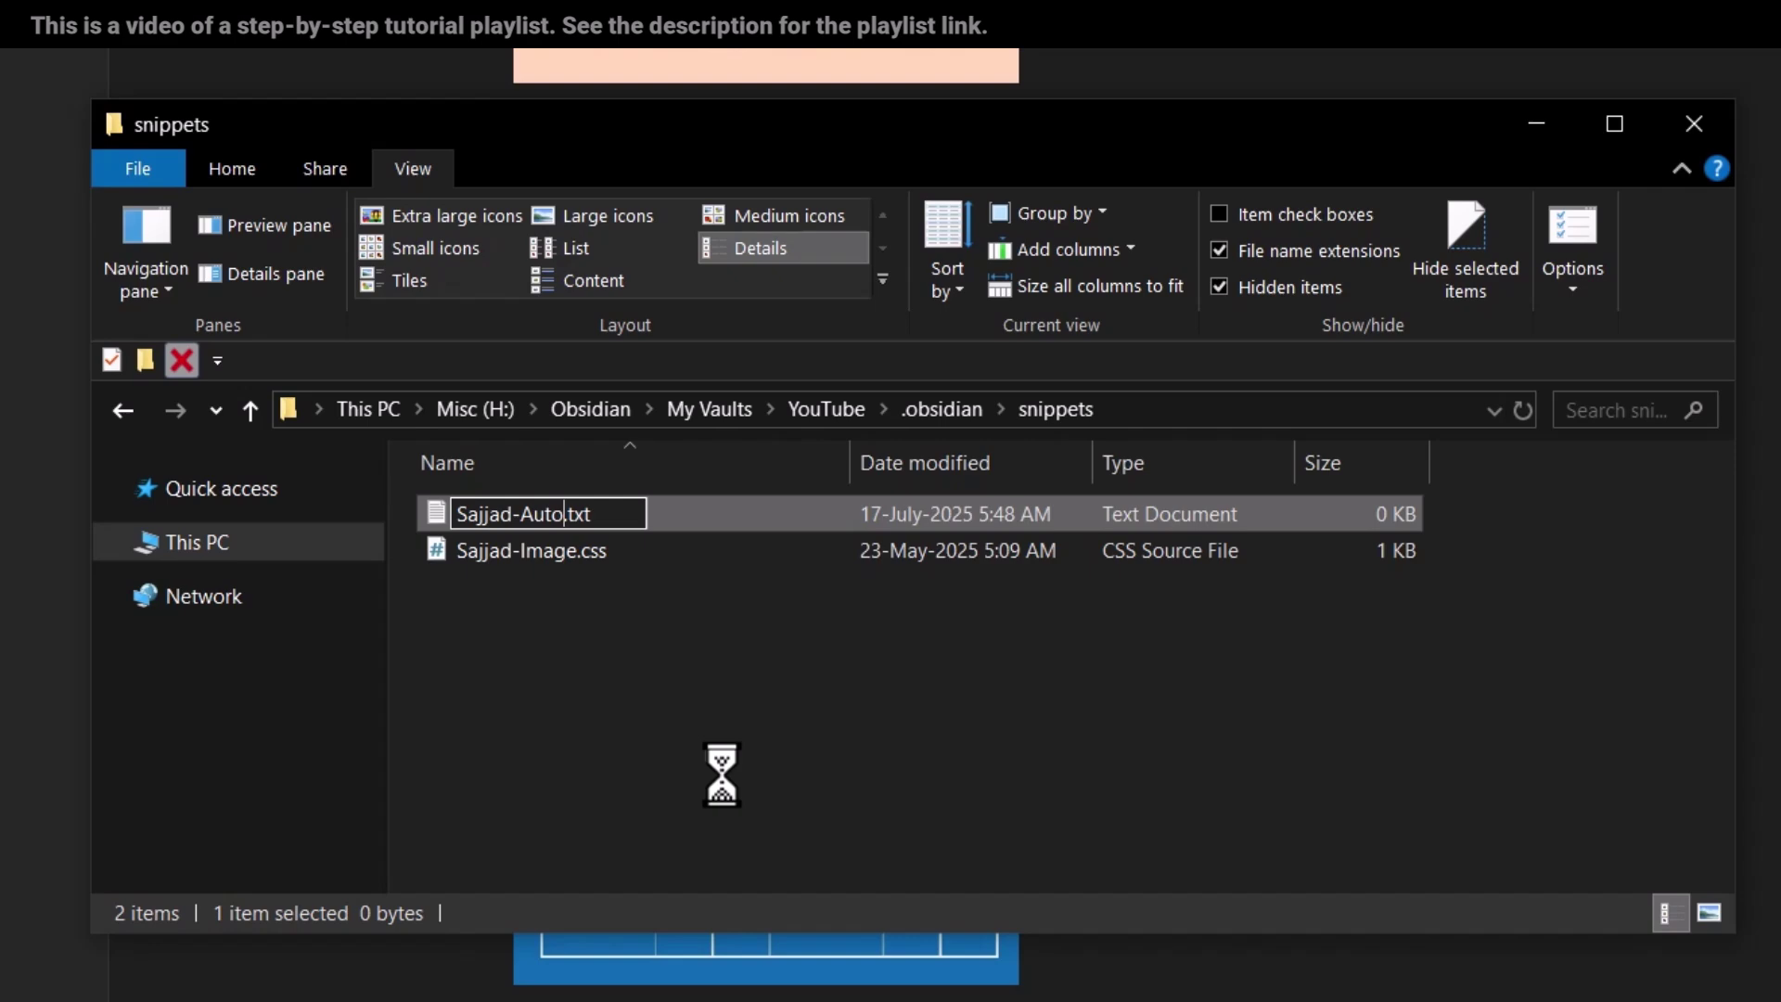
text(Center)
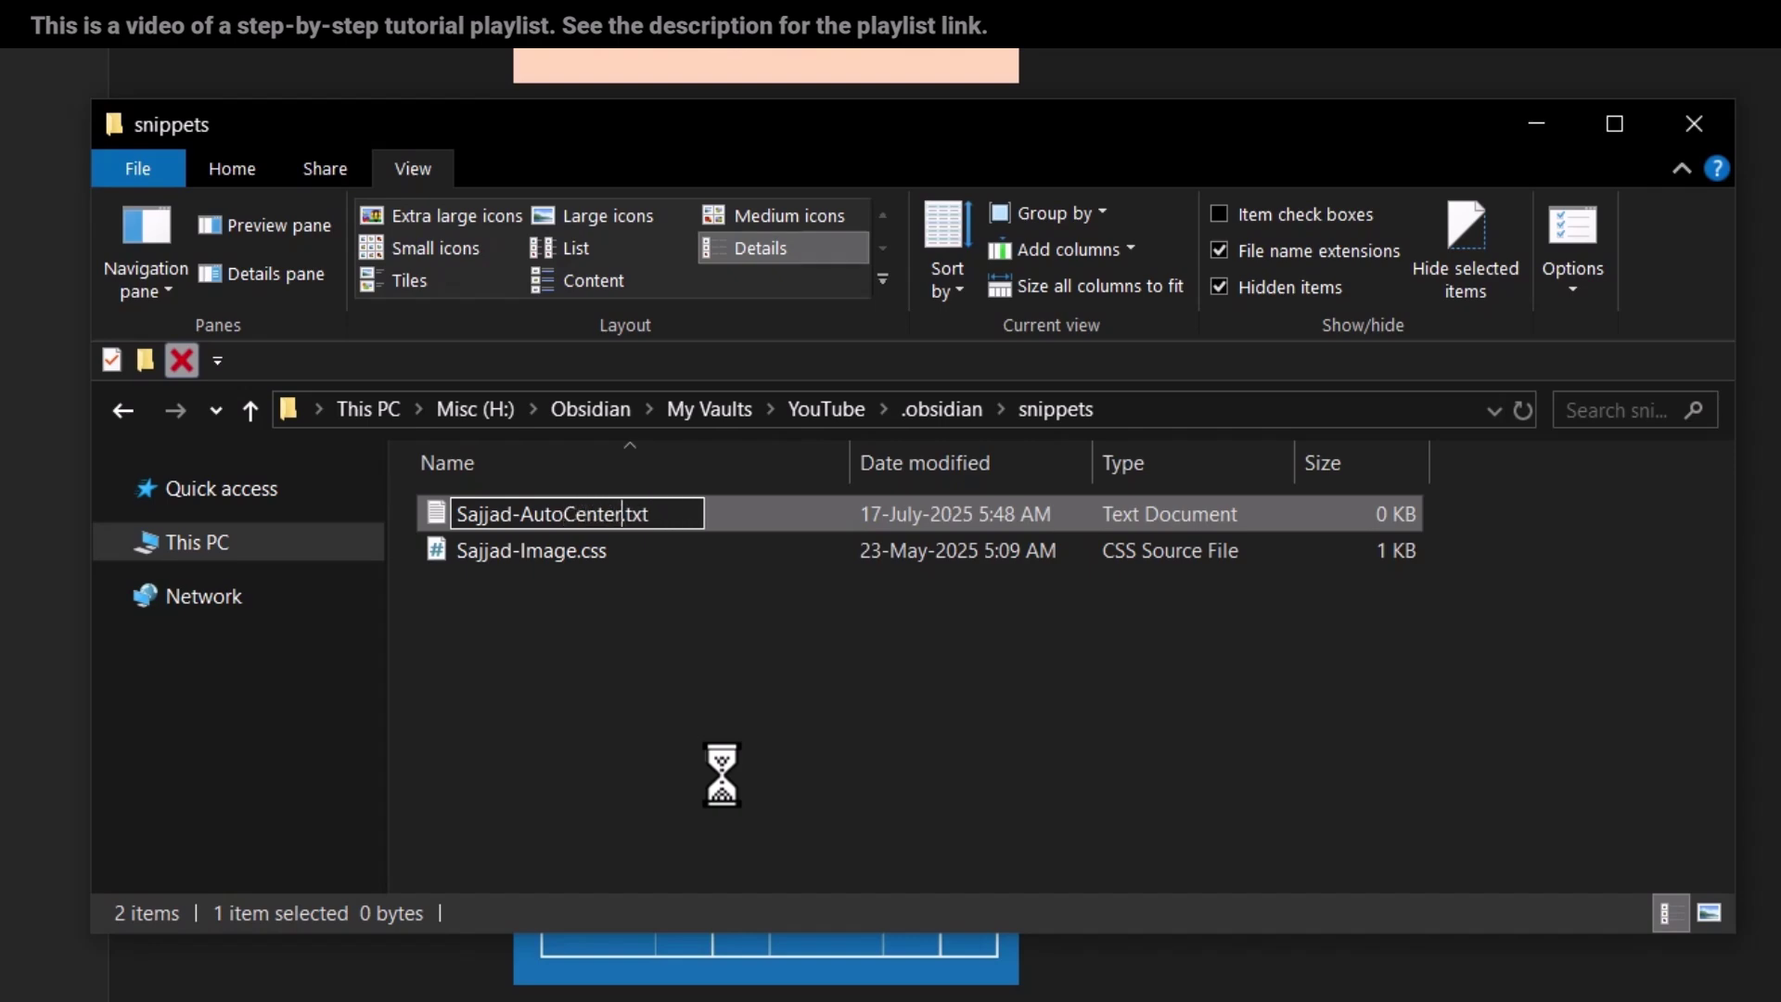
text(ing the Images)
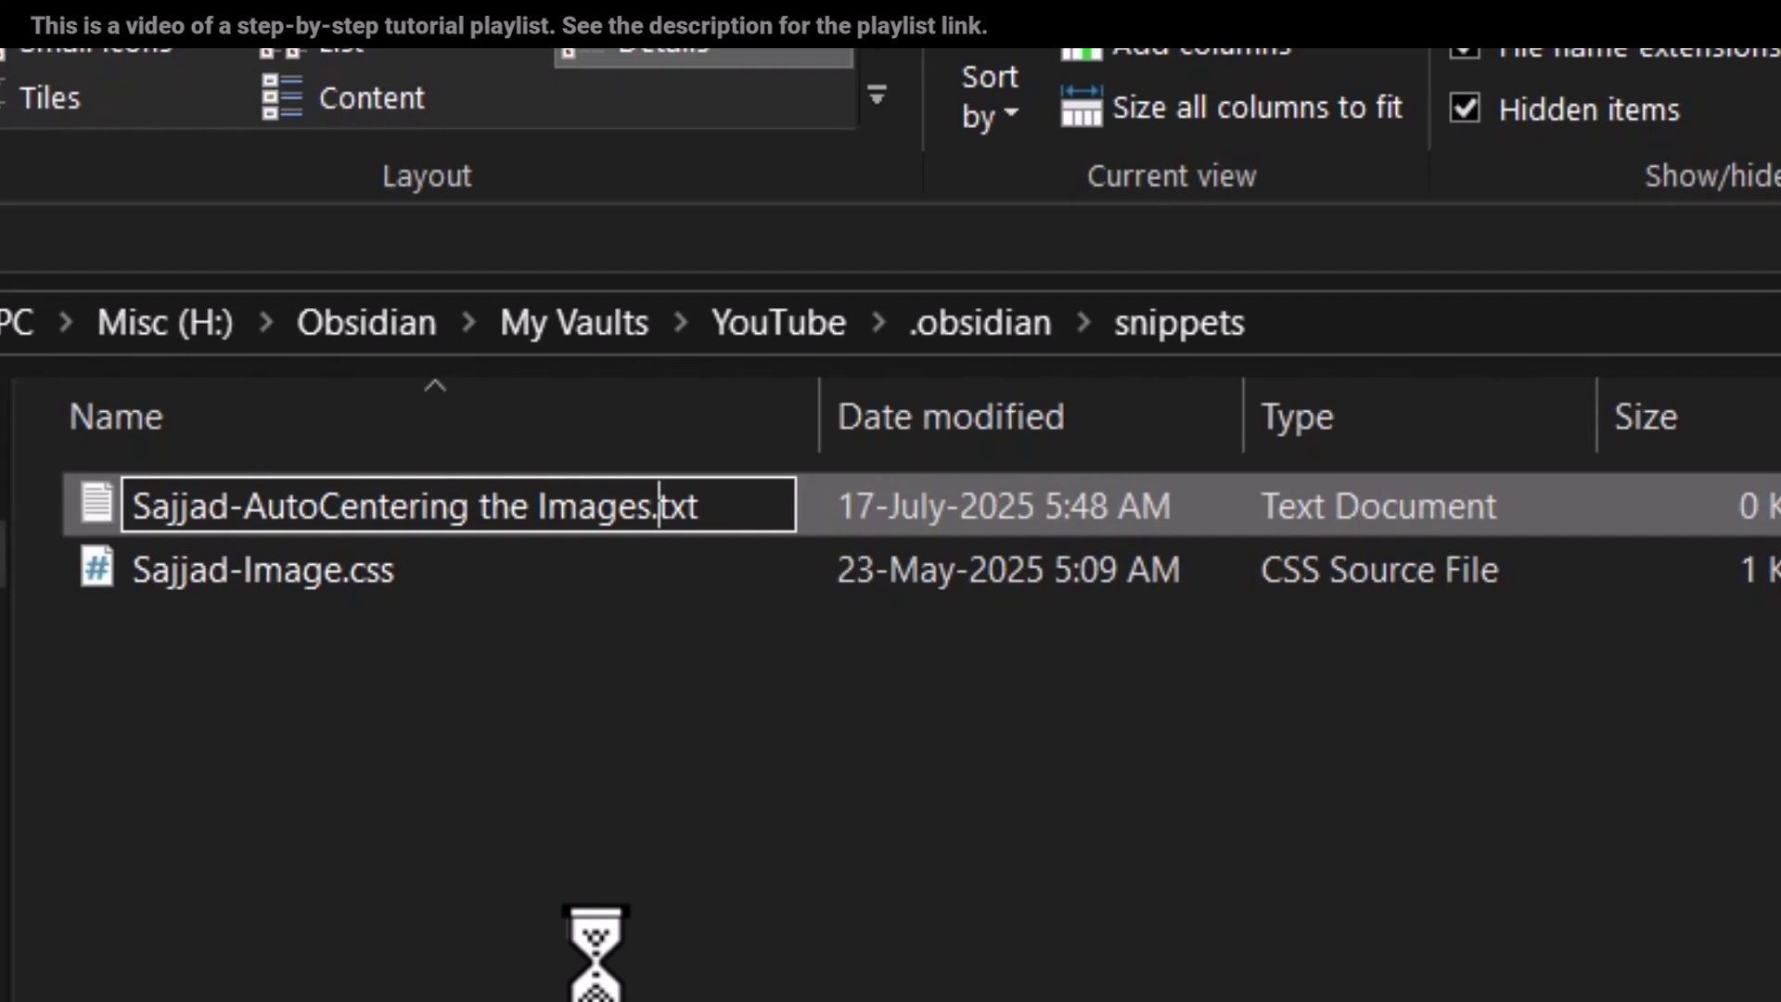
key(Right)
key(shift+Right)
key(shift+Right)
key(shift+Right)
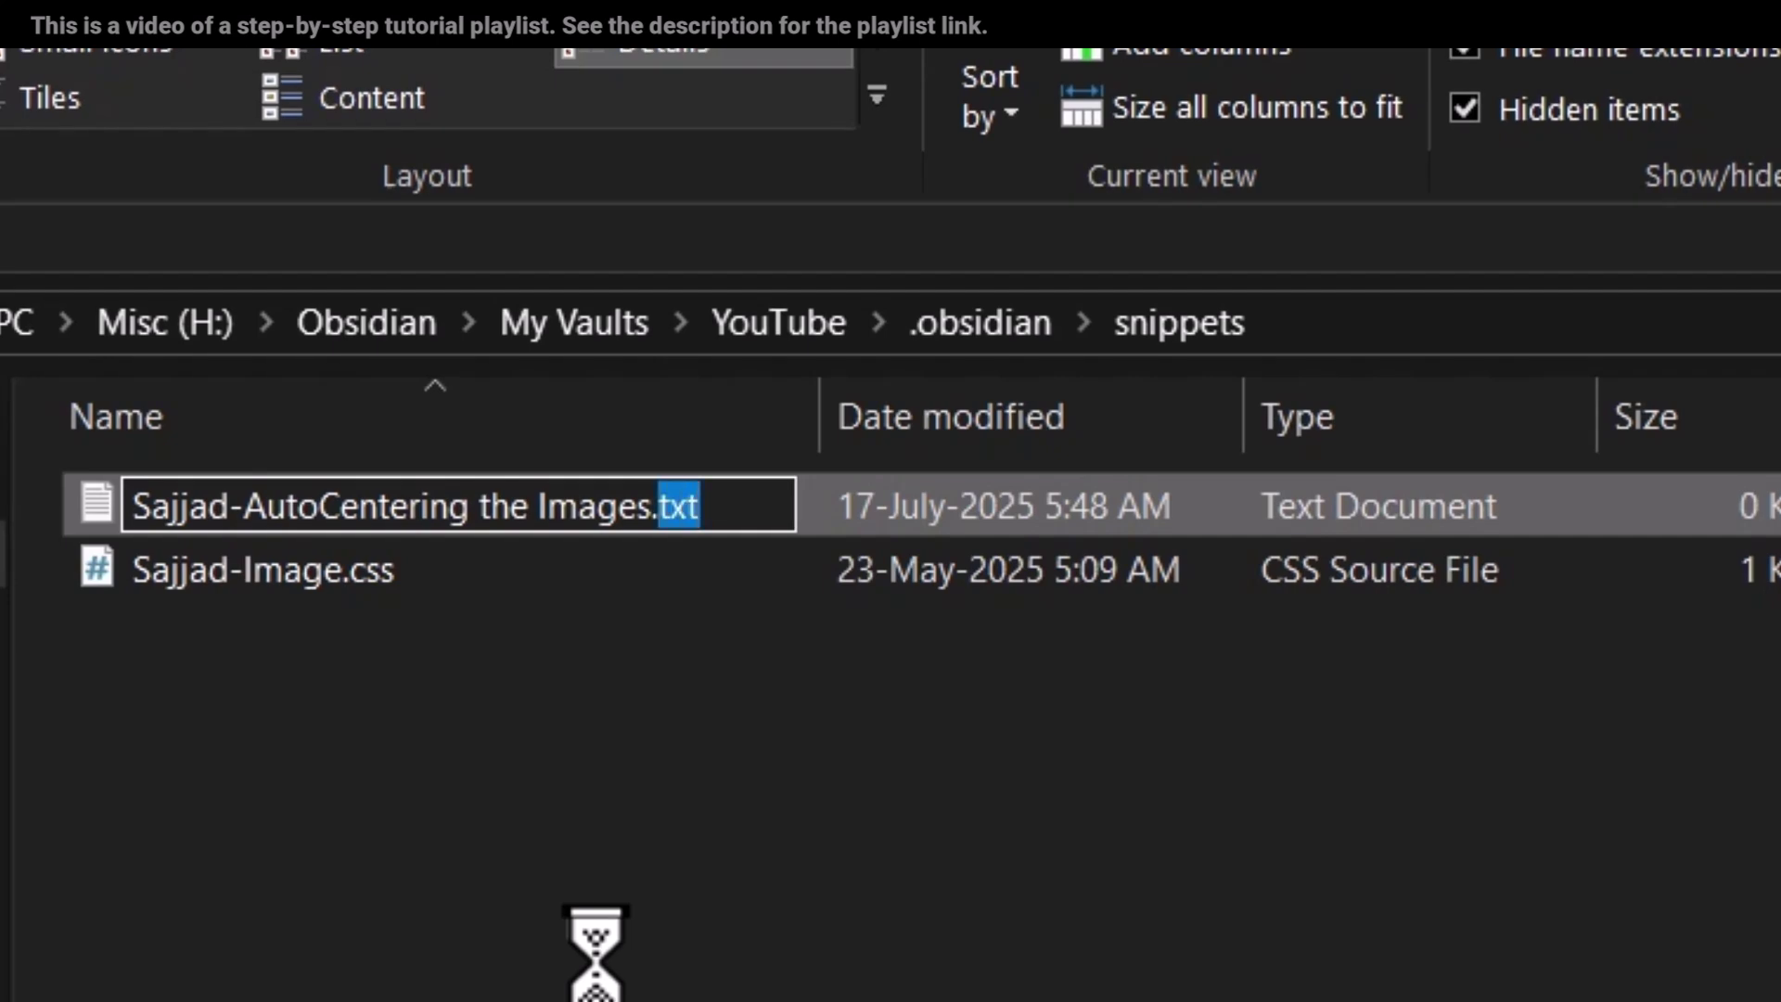
text(cs)
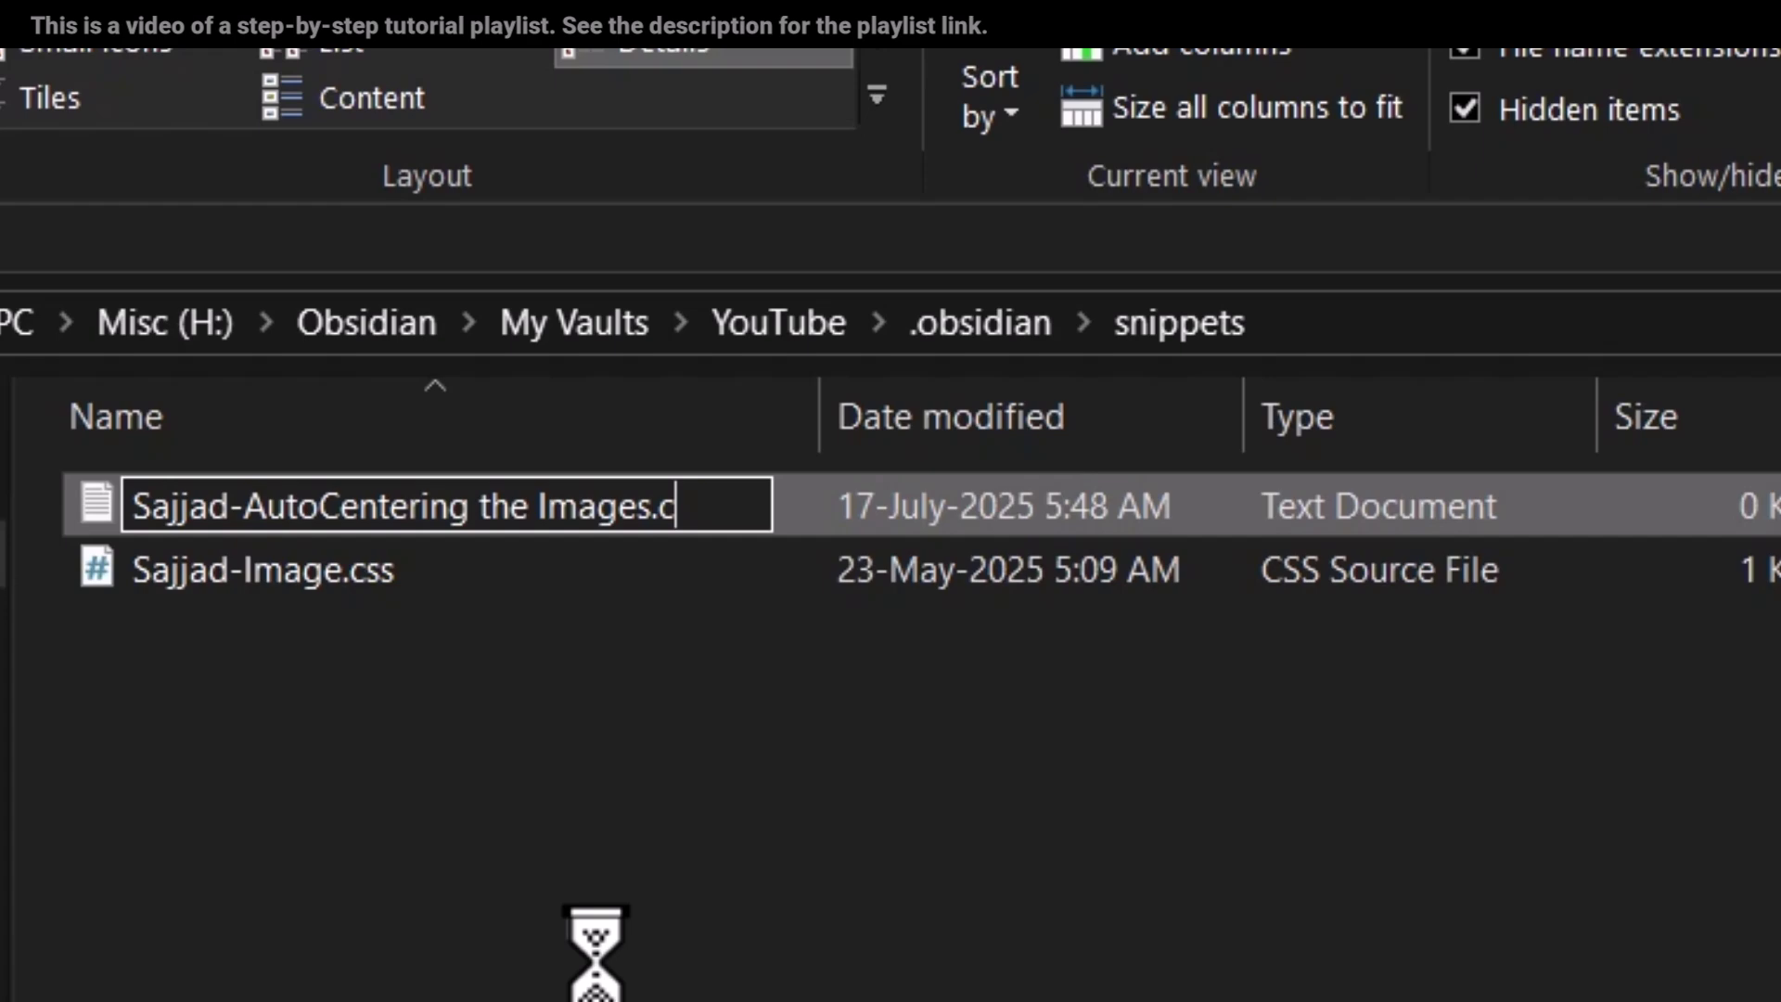
text(s)
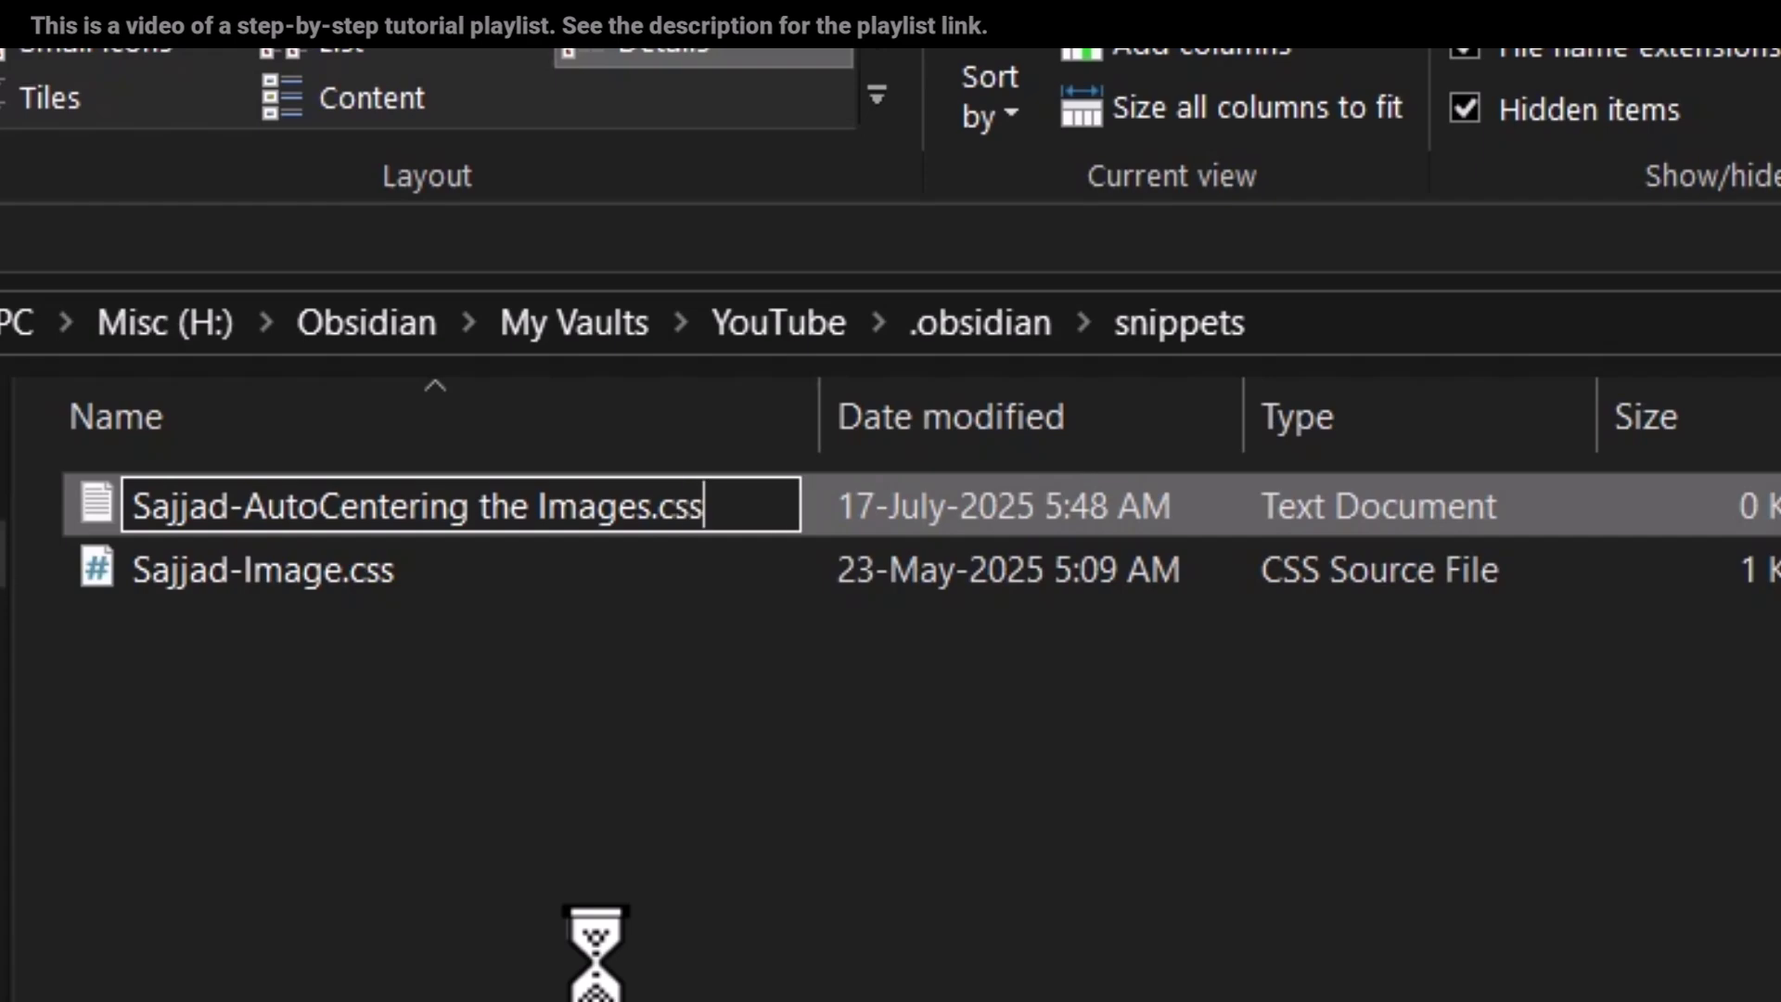
key(Return)
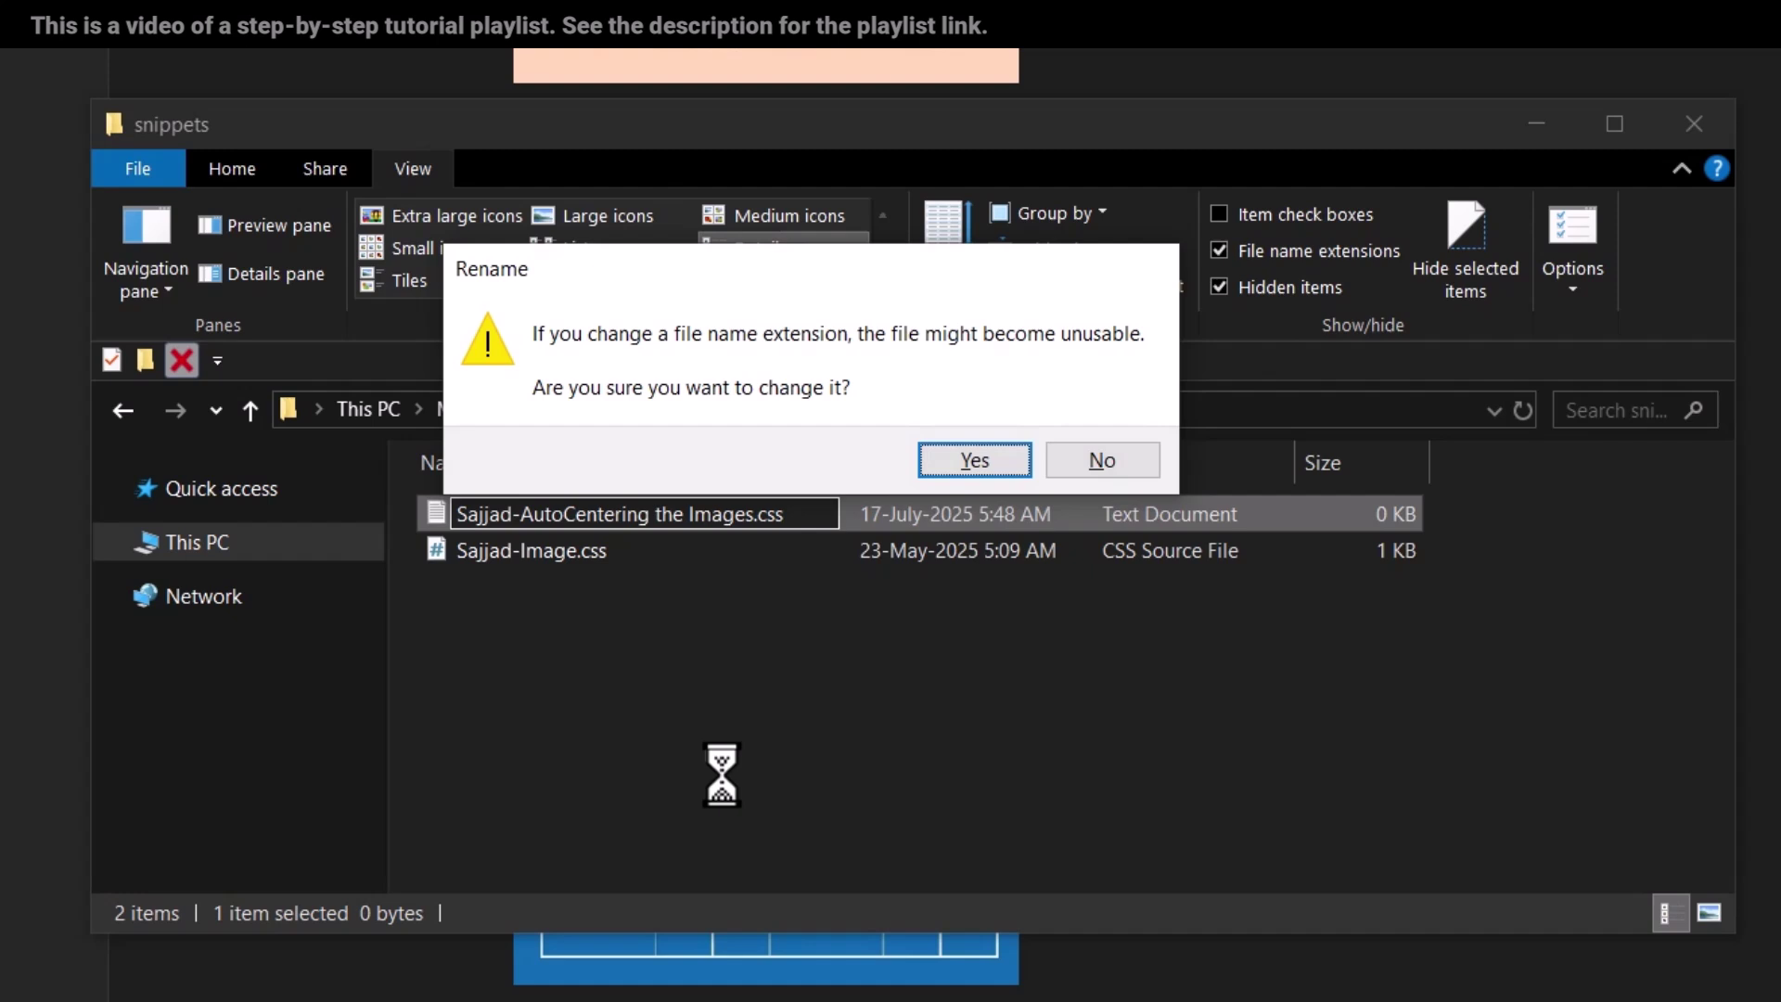
- Accept the extension change and select the new Sajjad-AutoCentering the Images.css file
click(972, 465)
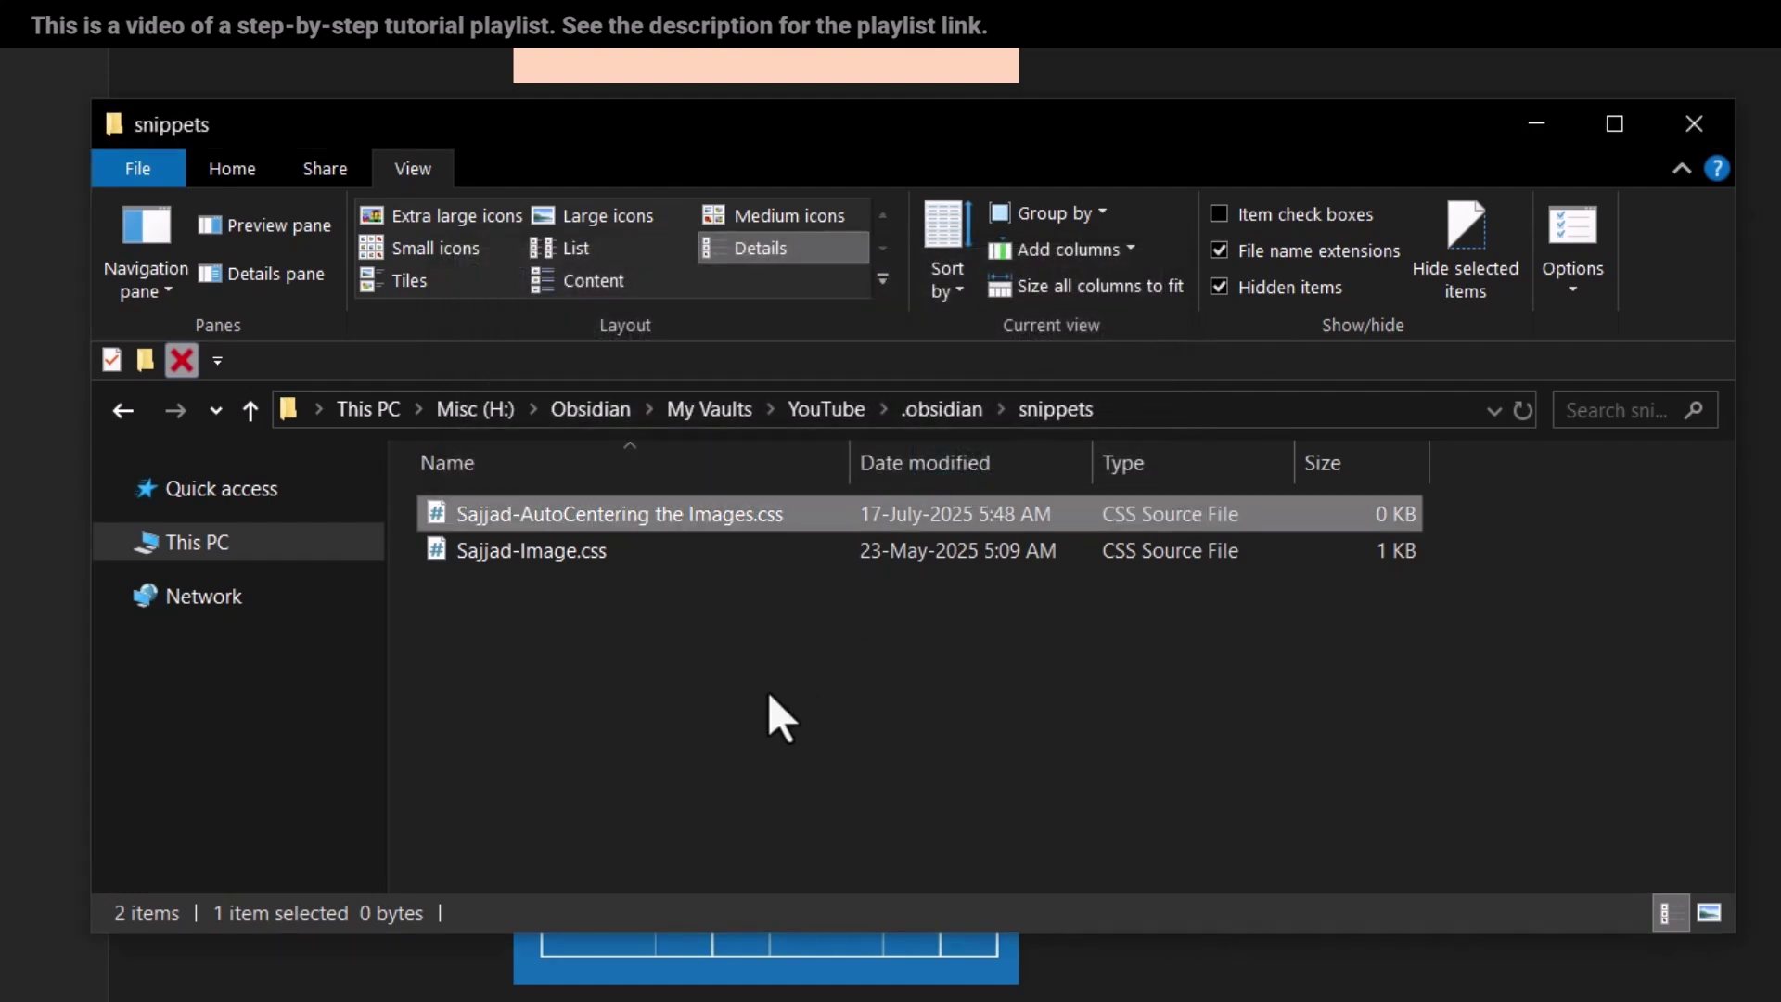
click(766, 690)
click(592, 515)
click(666, 686)
click(547, 516)
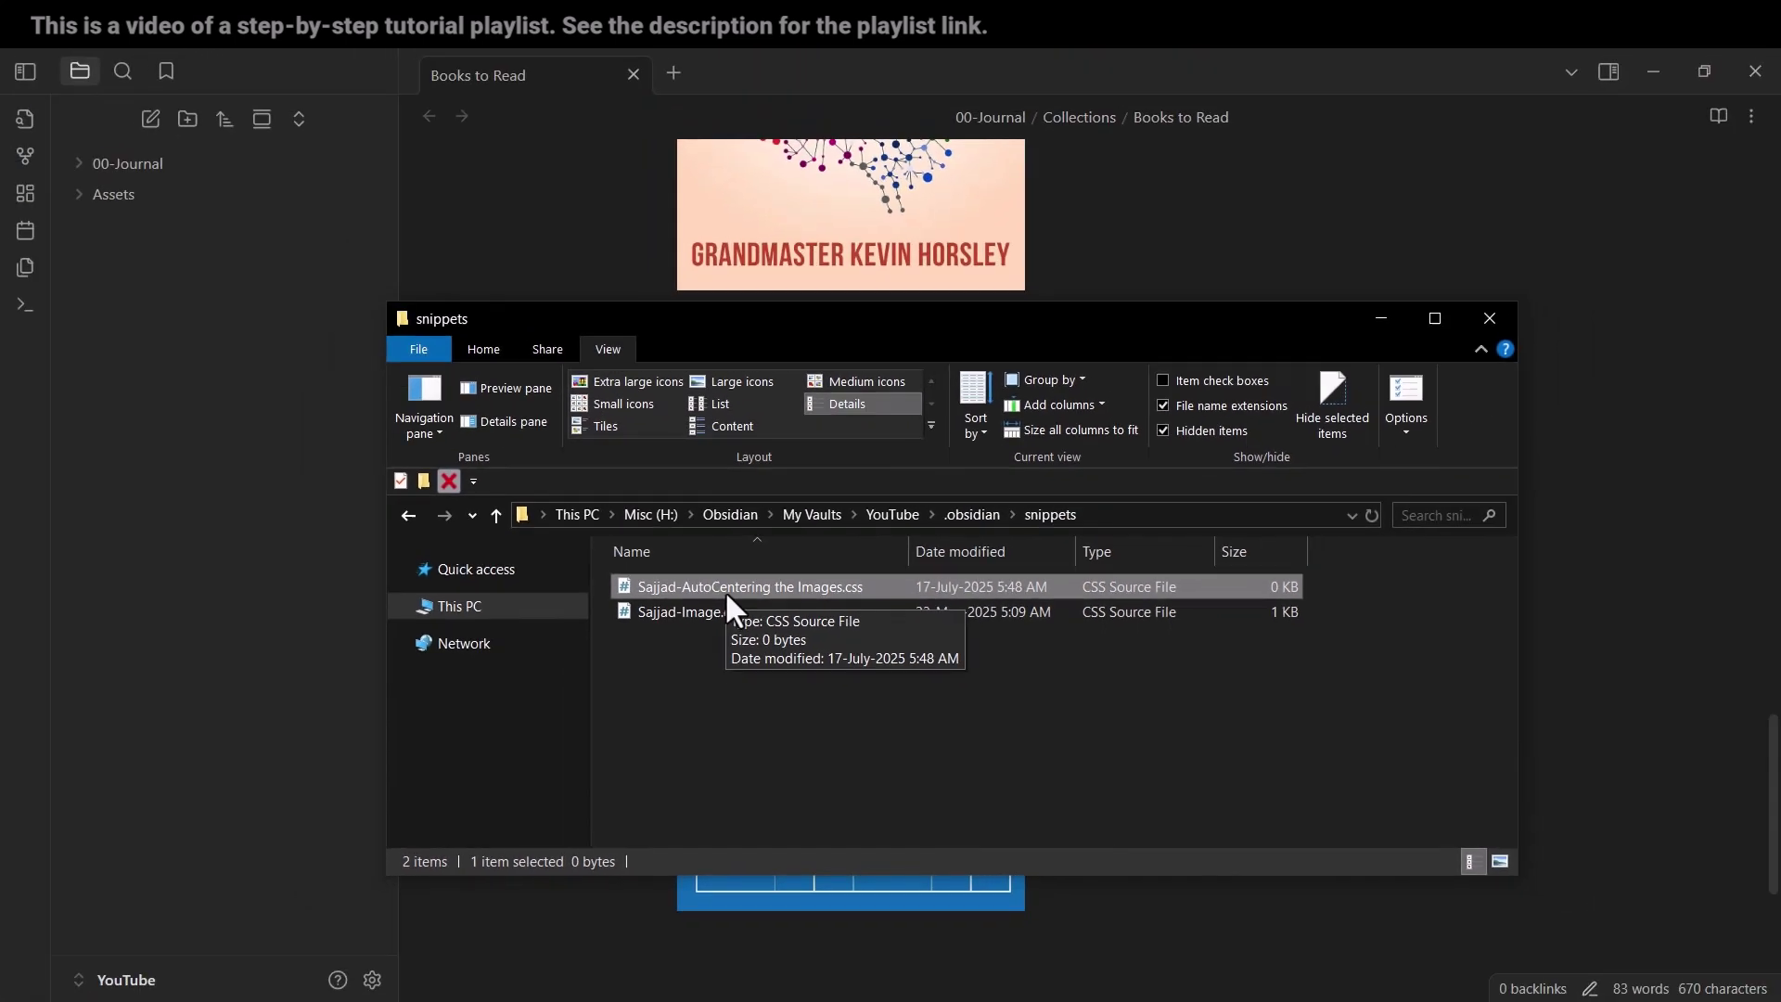
- Open Sajjad-AutoCentering the Images.css with Notepad
right_click(726, 592)
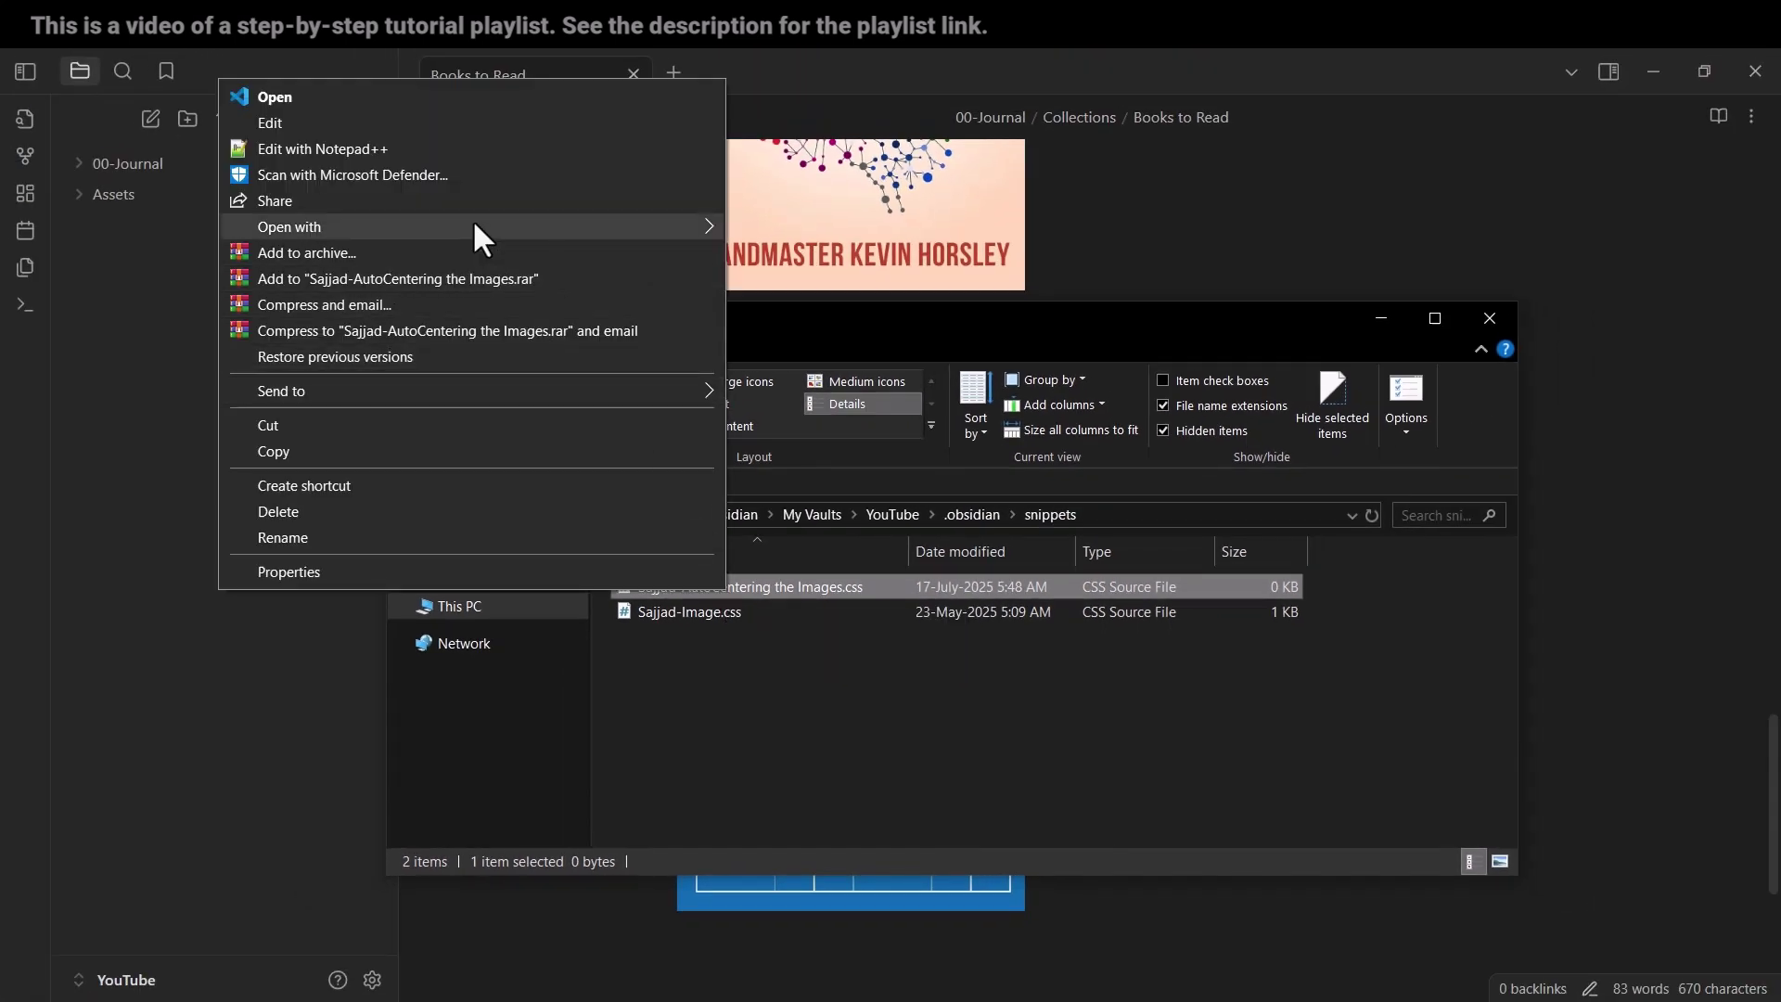
mouse_move(475, 227)
click(800, 262)
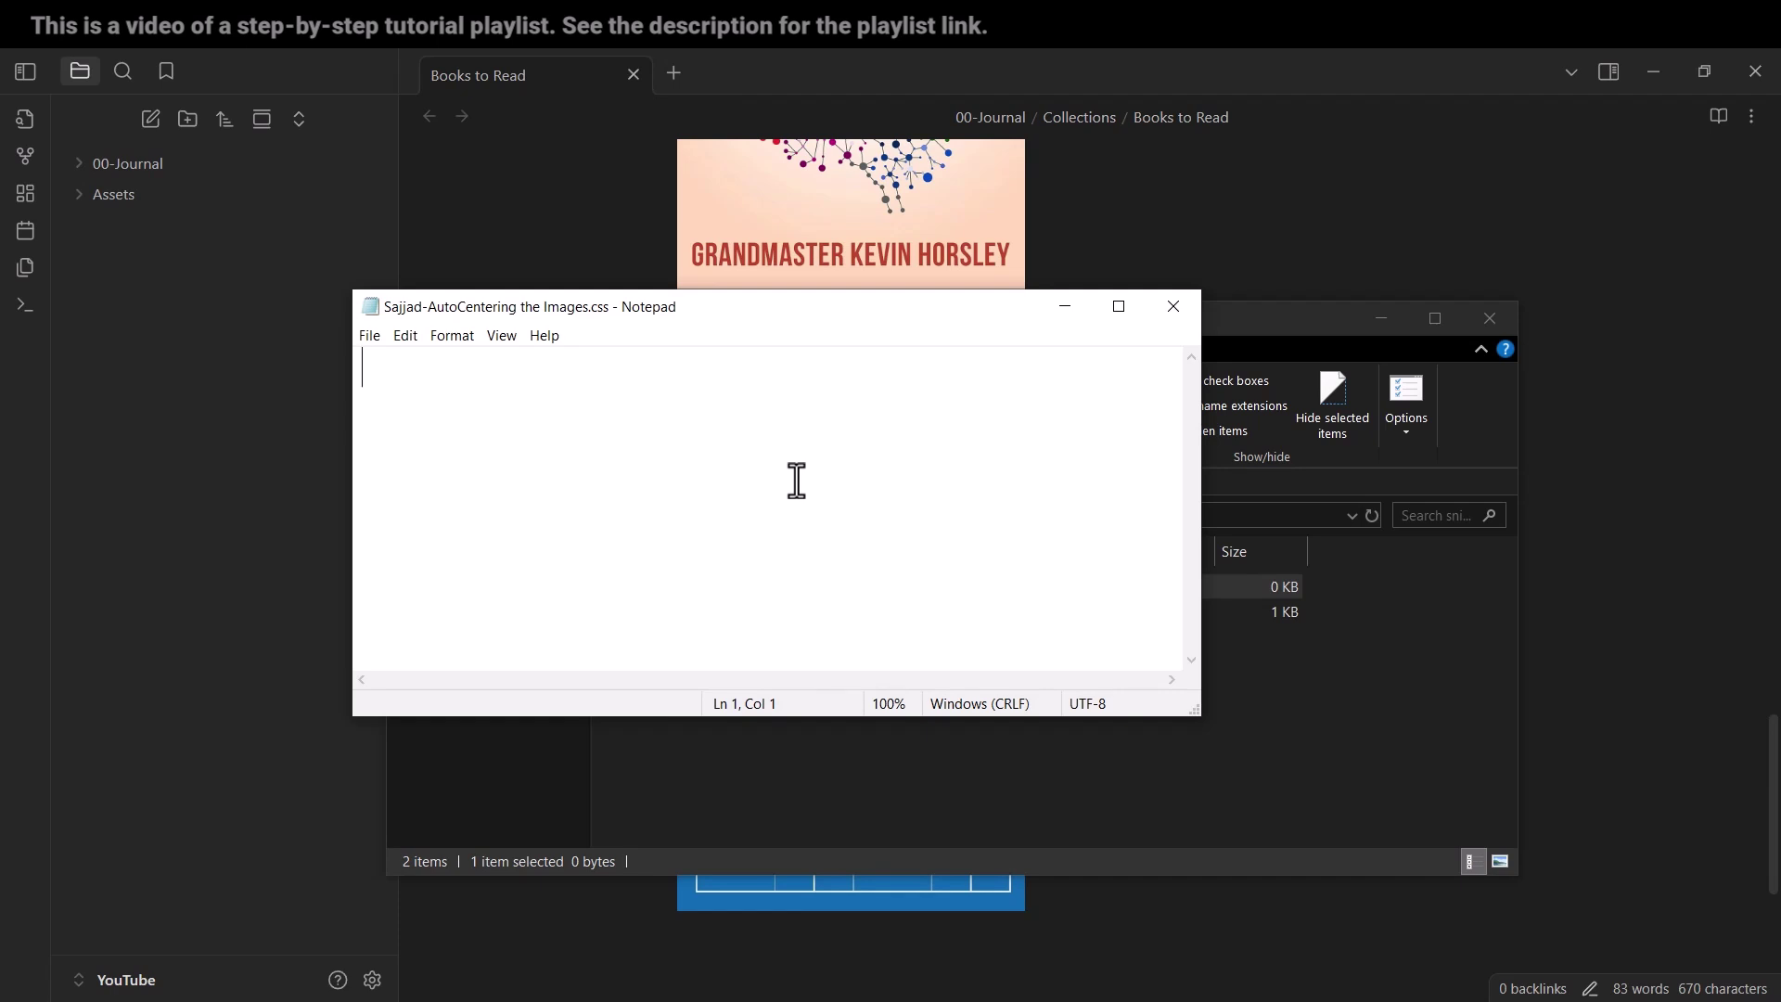
- Paste the .markdown-preview-view img centering rule, save the file, and close Notepad
key(ctrl+v)
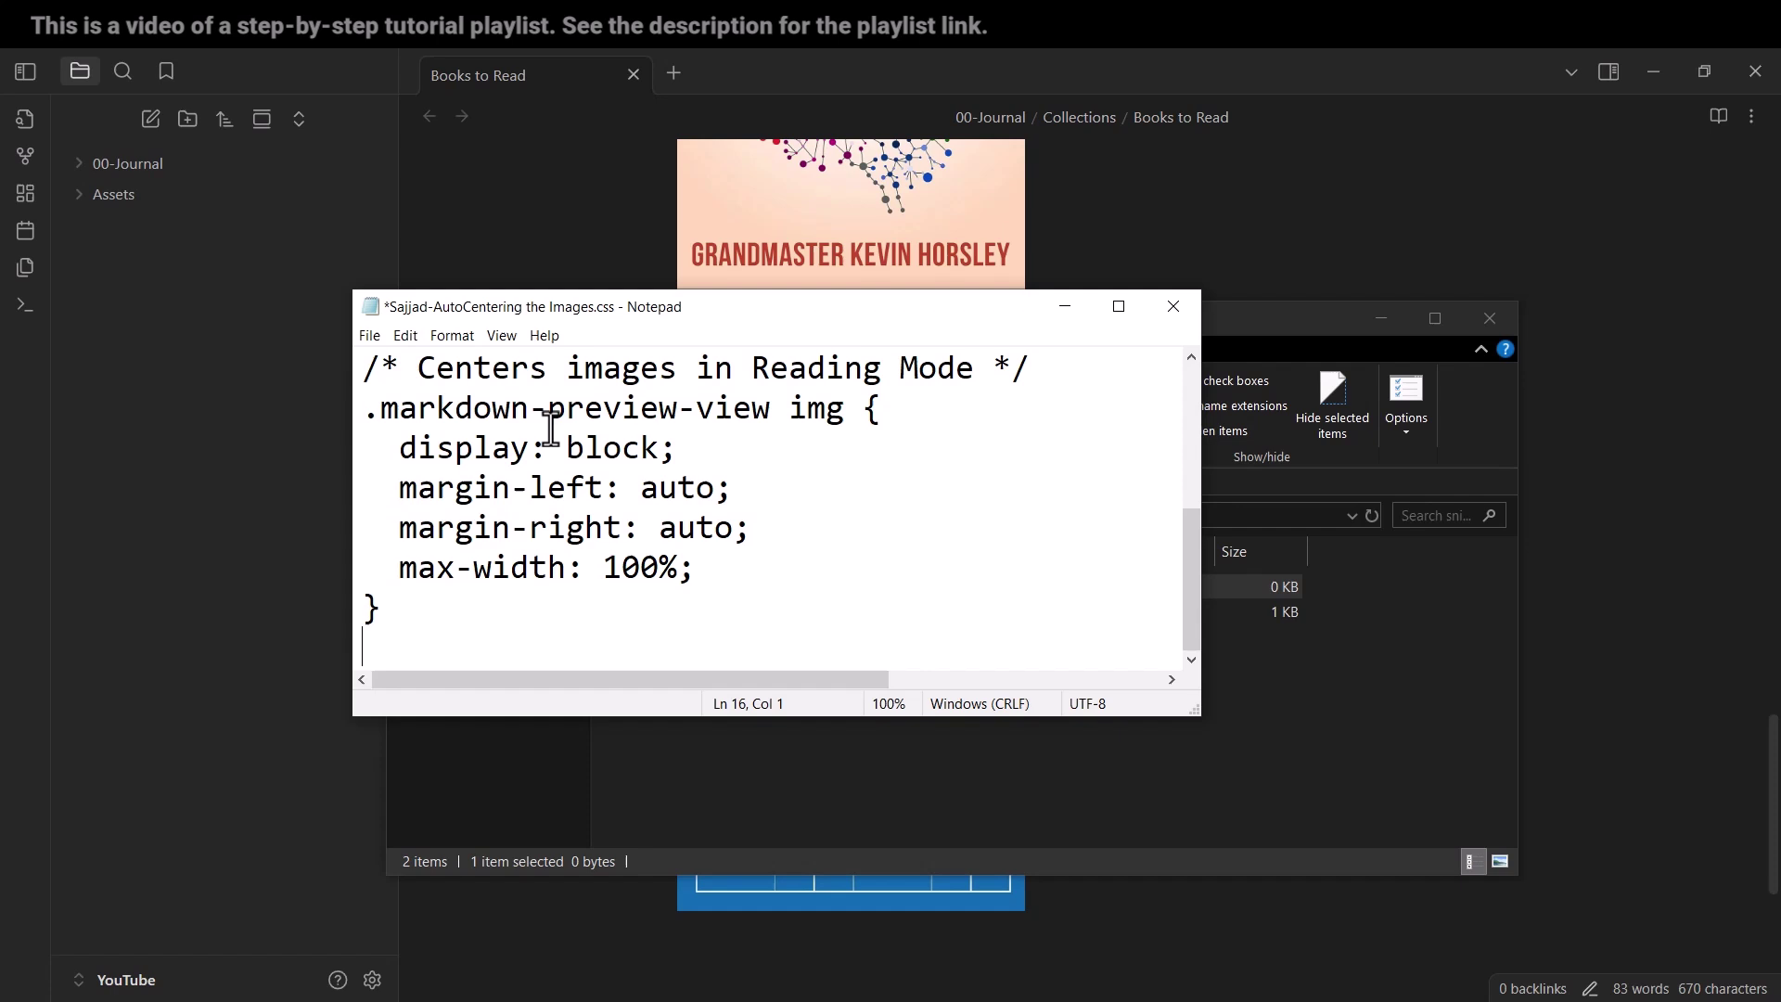
click(369, 336)
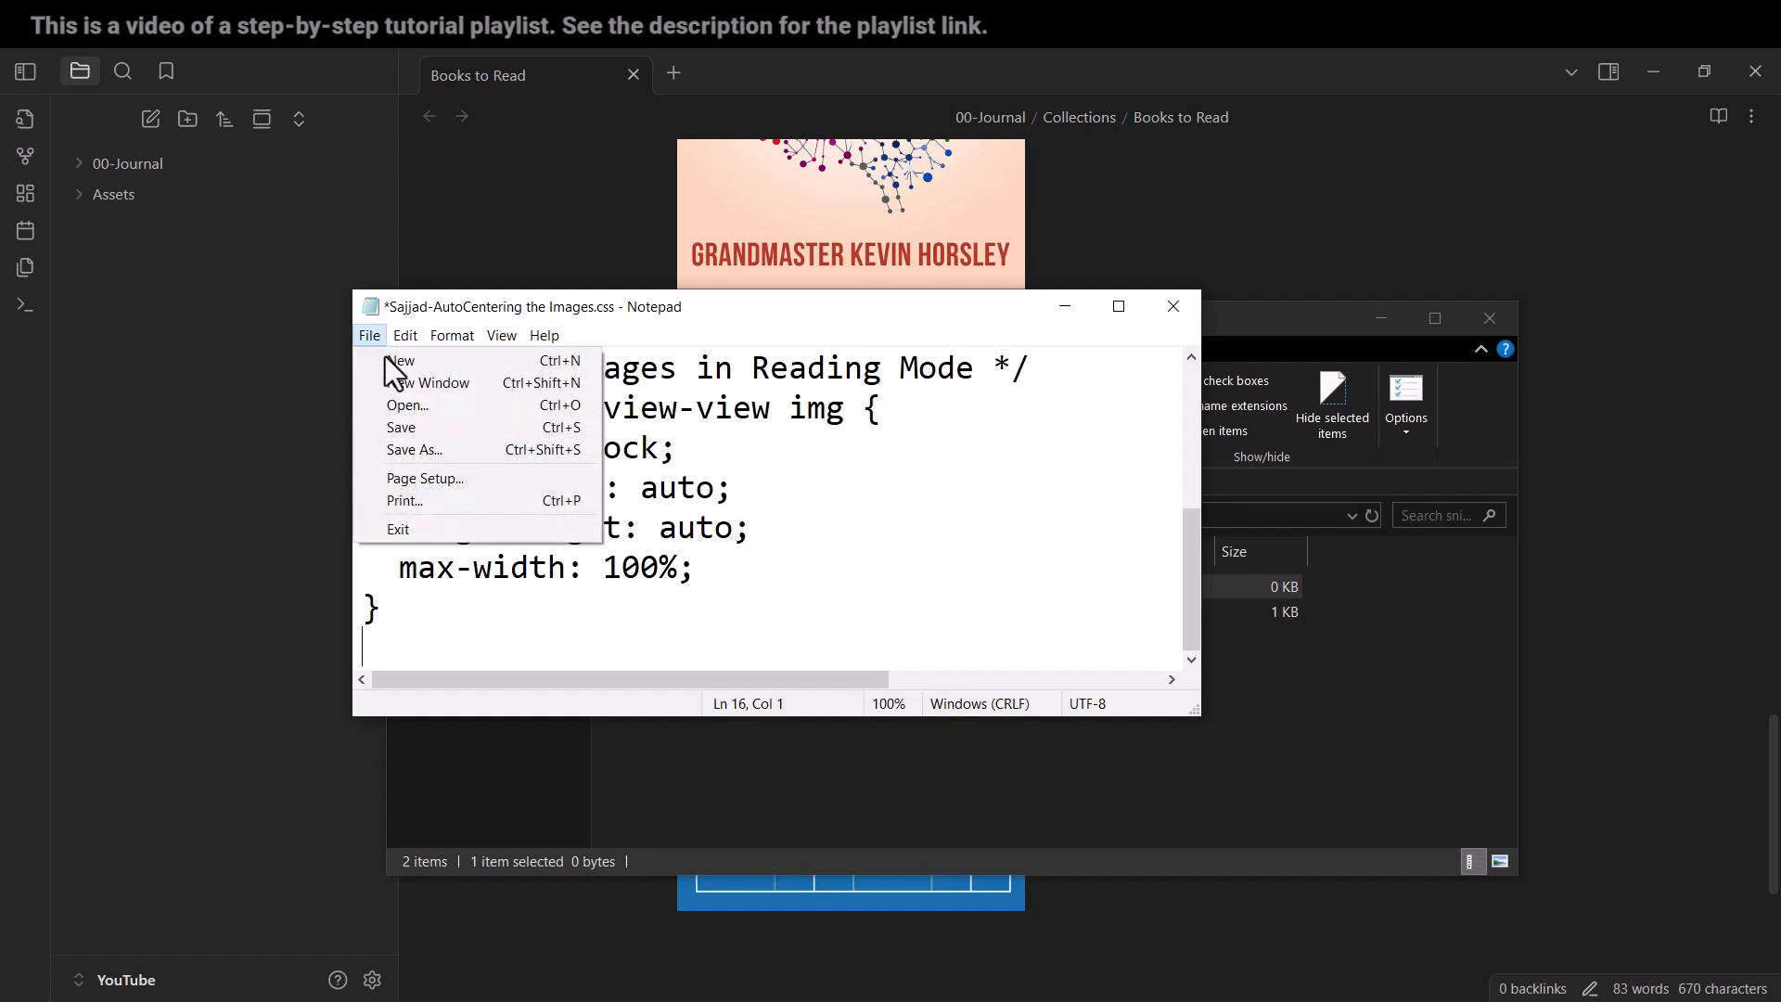
click(405, 427)
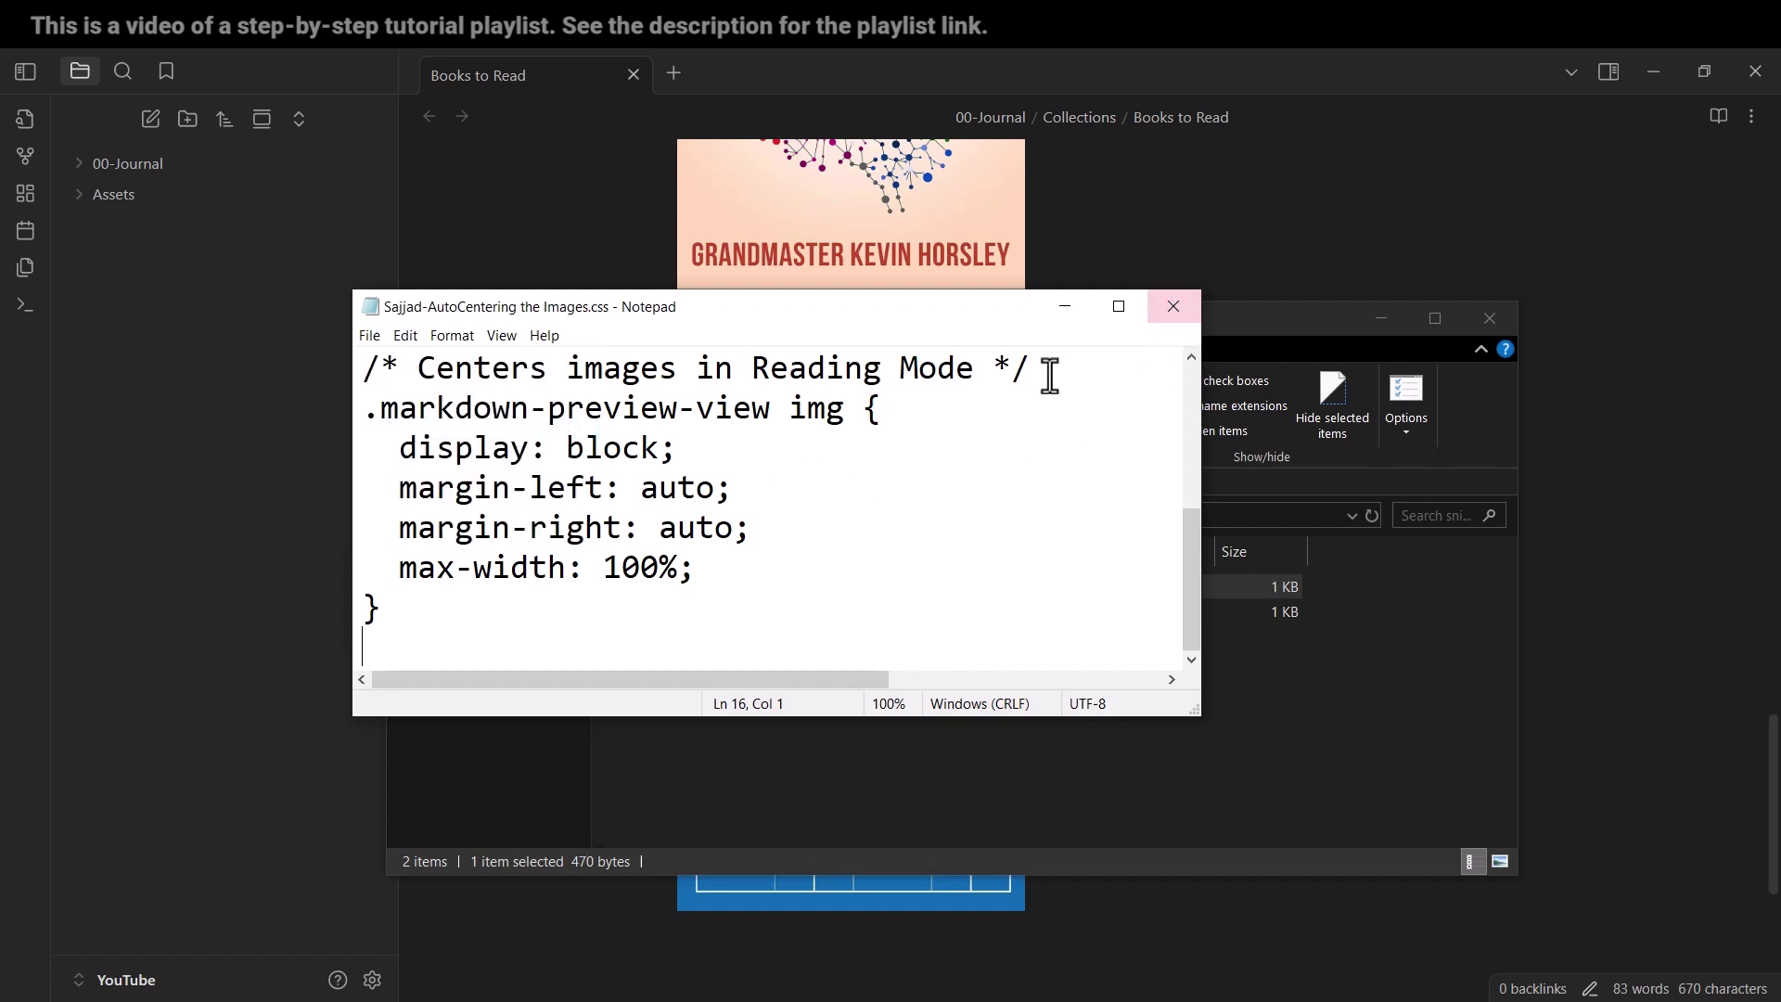
click(1173, 306)
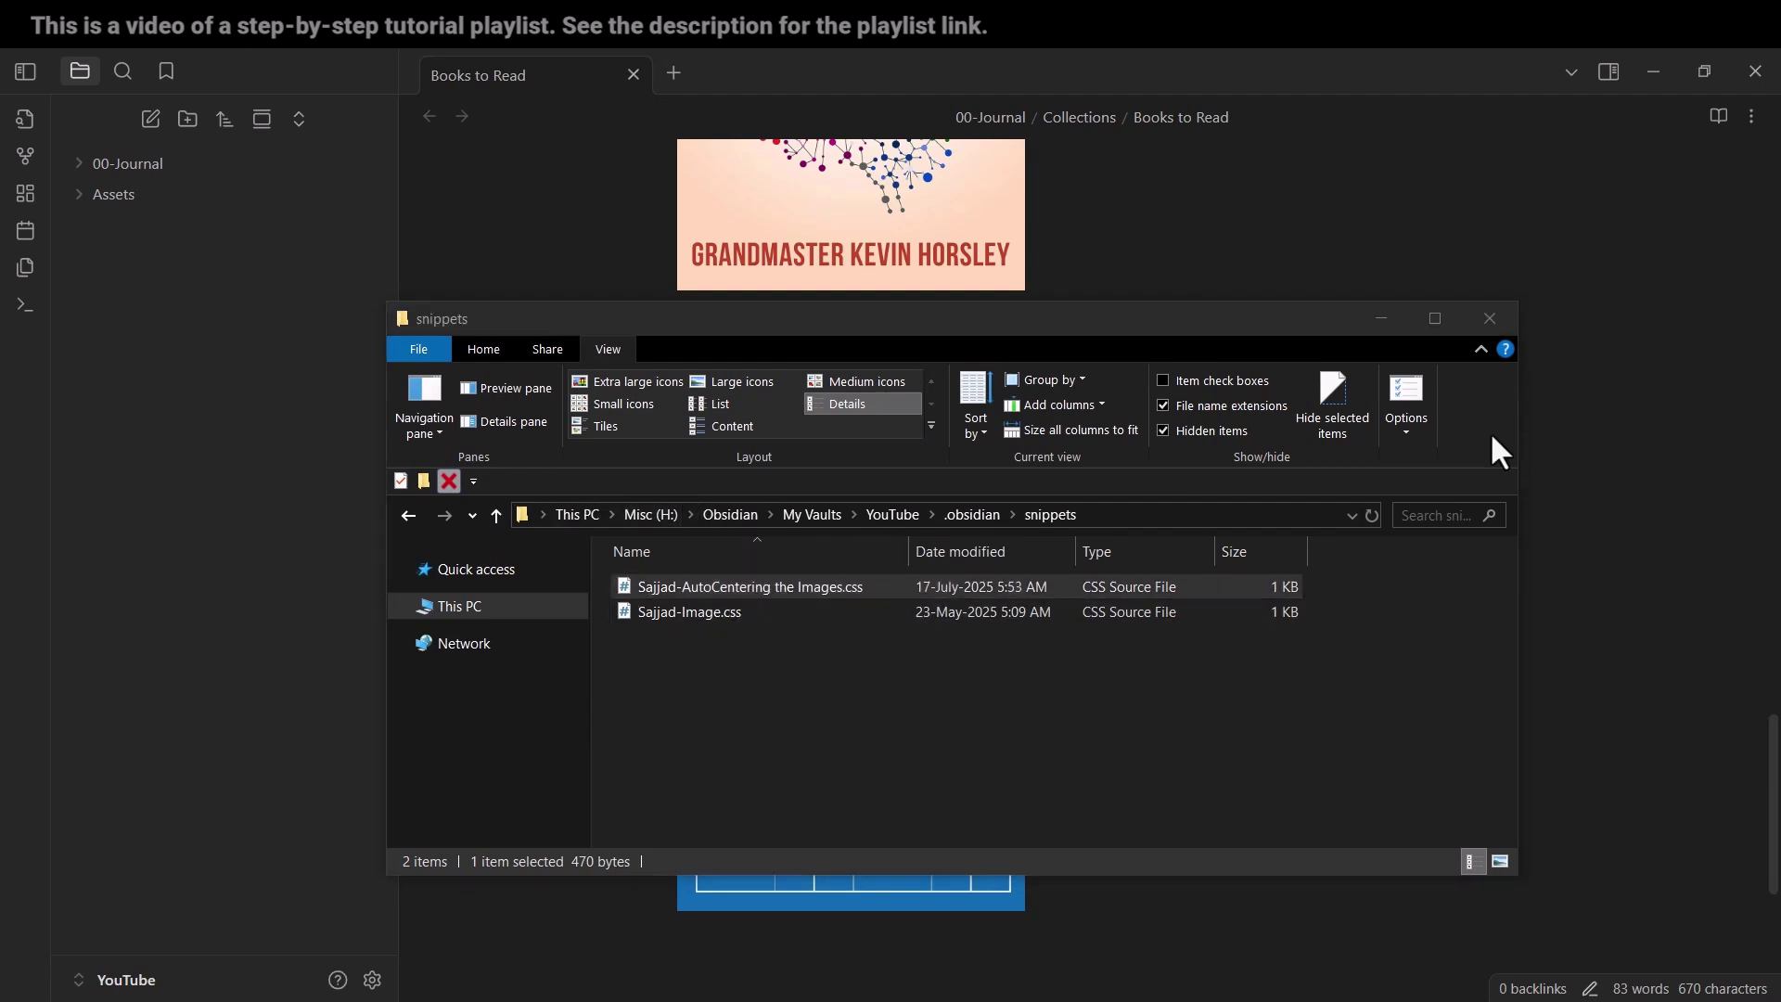
- Minimize Explorer and open Obsidian's Appearance settings, scrolling down to CSS snippets
click(1021, 337)
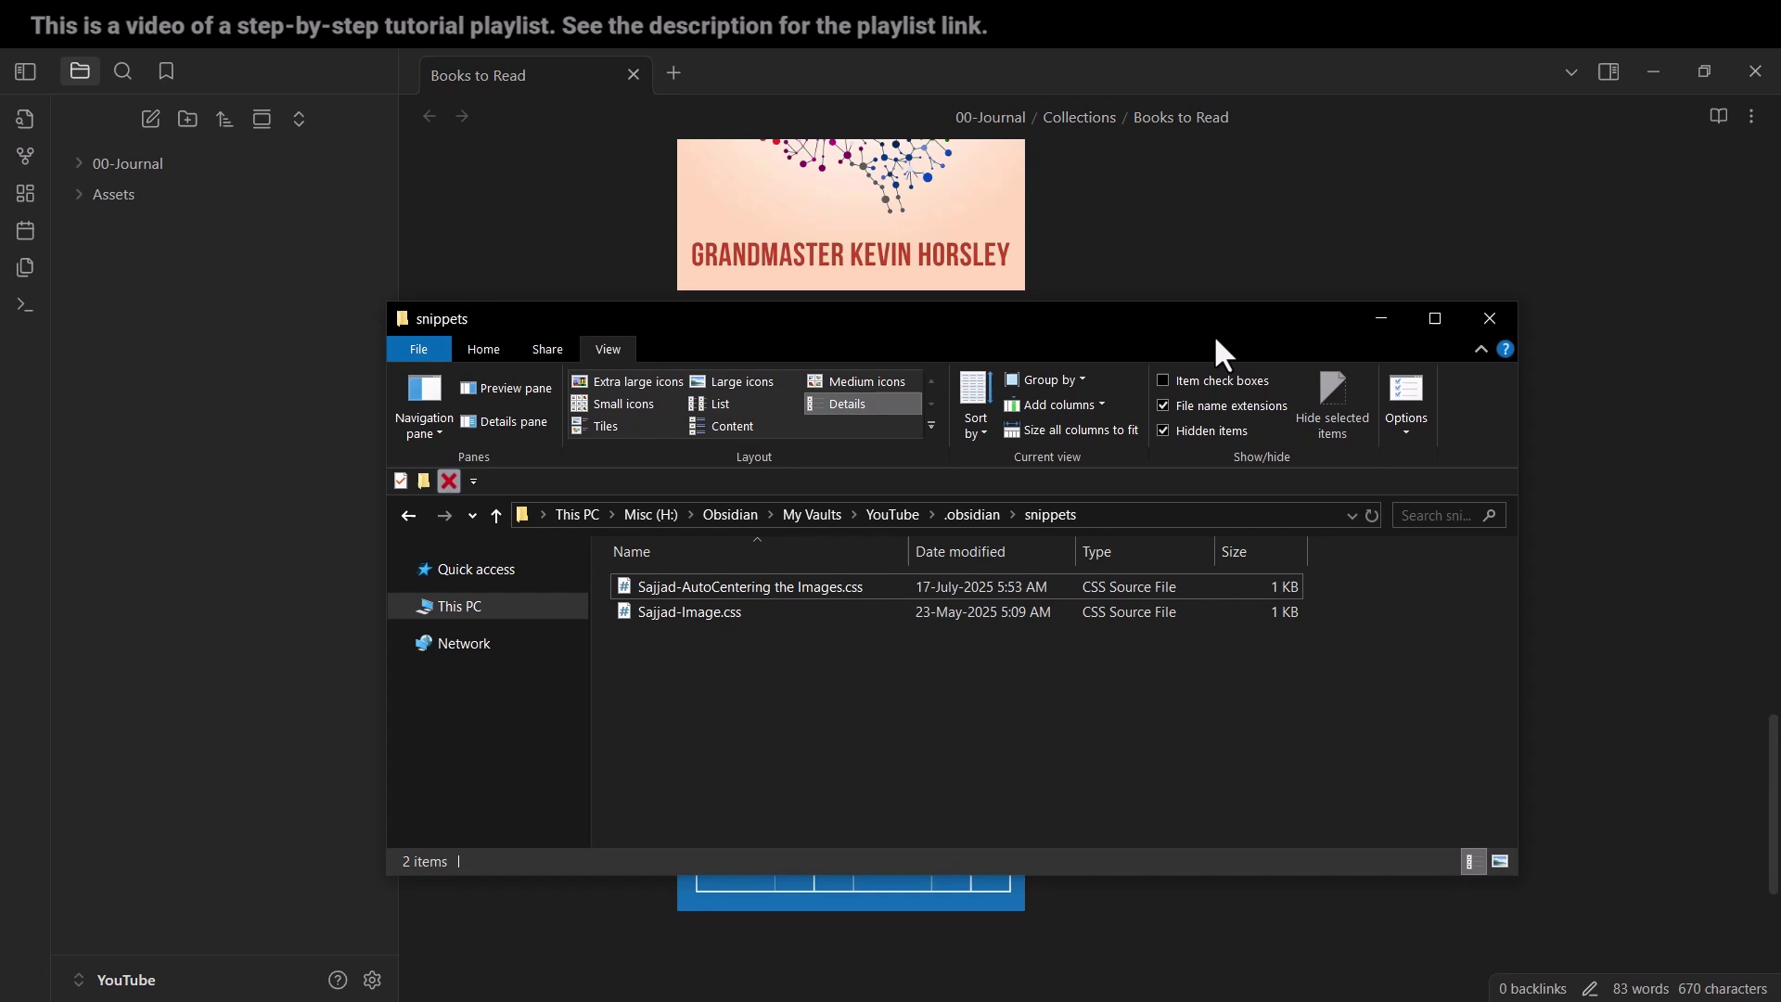
click(1382, 320)
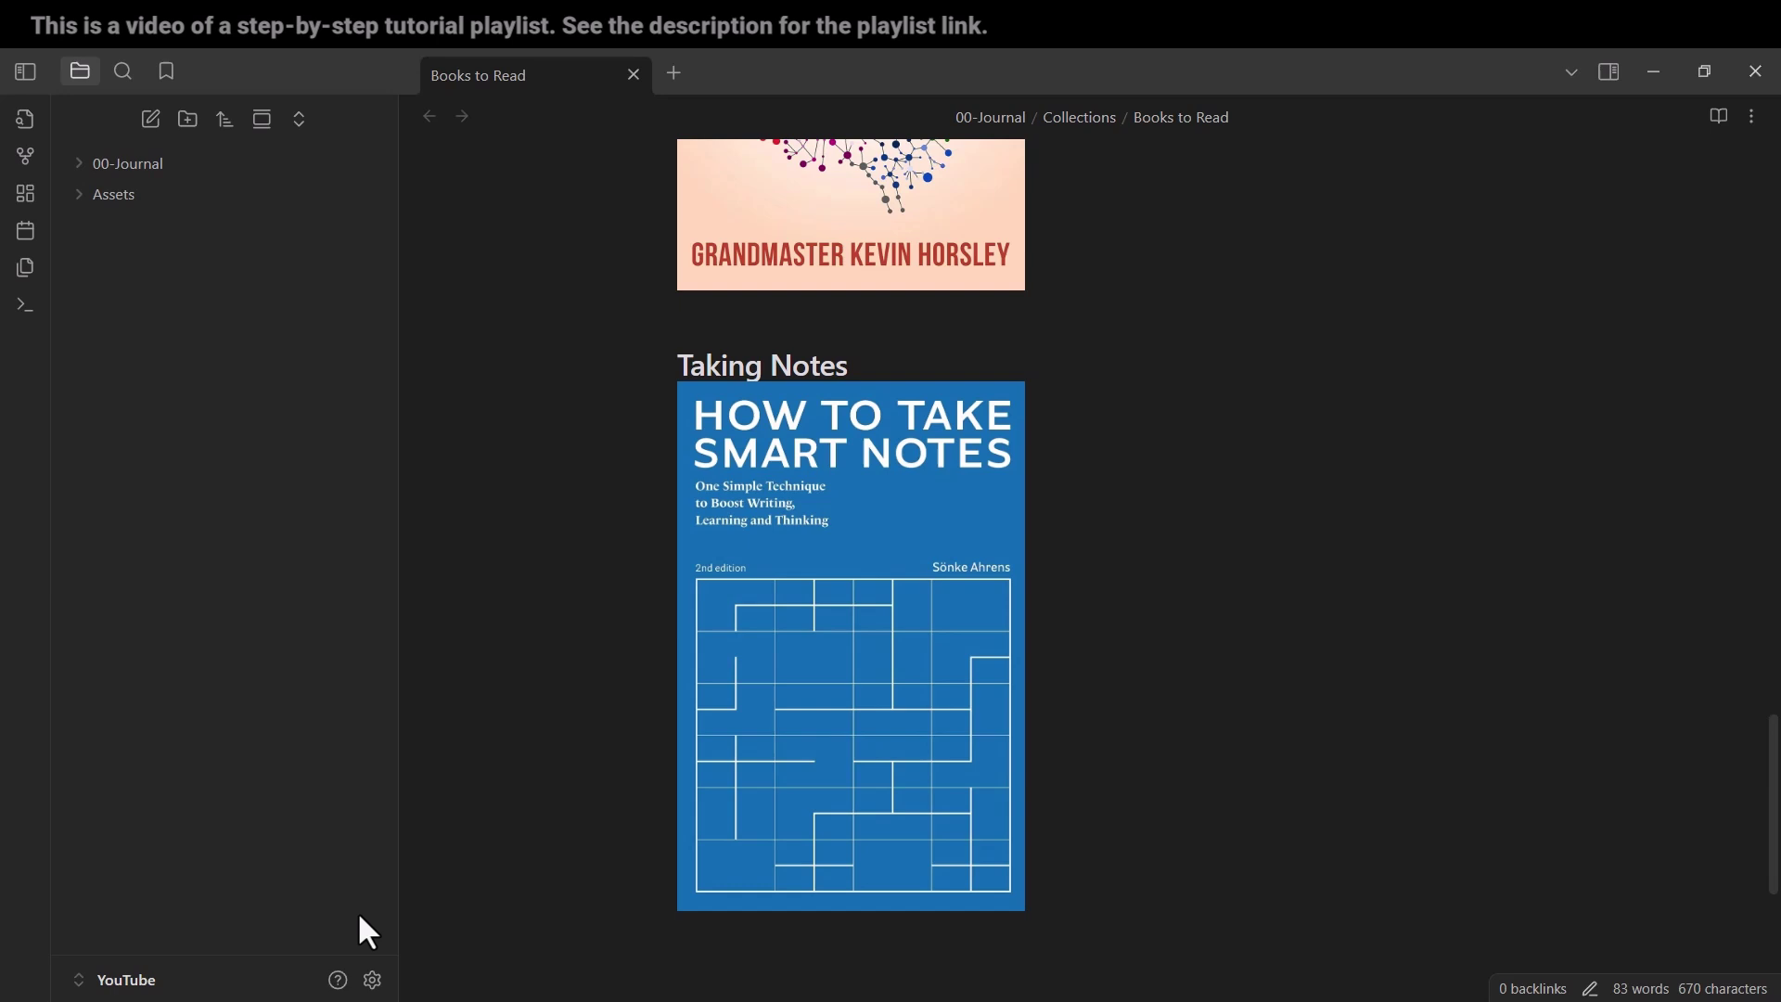
click(372, 979)
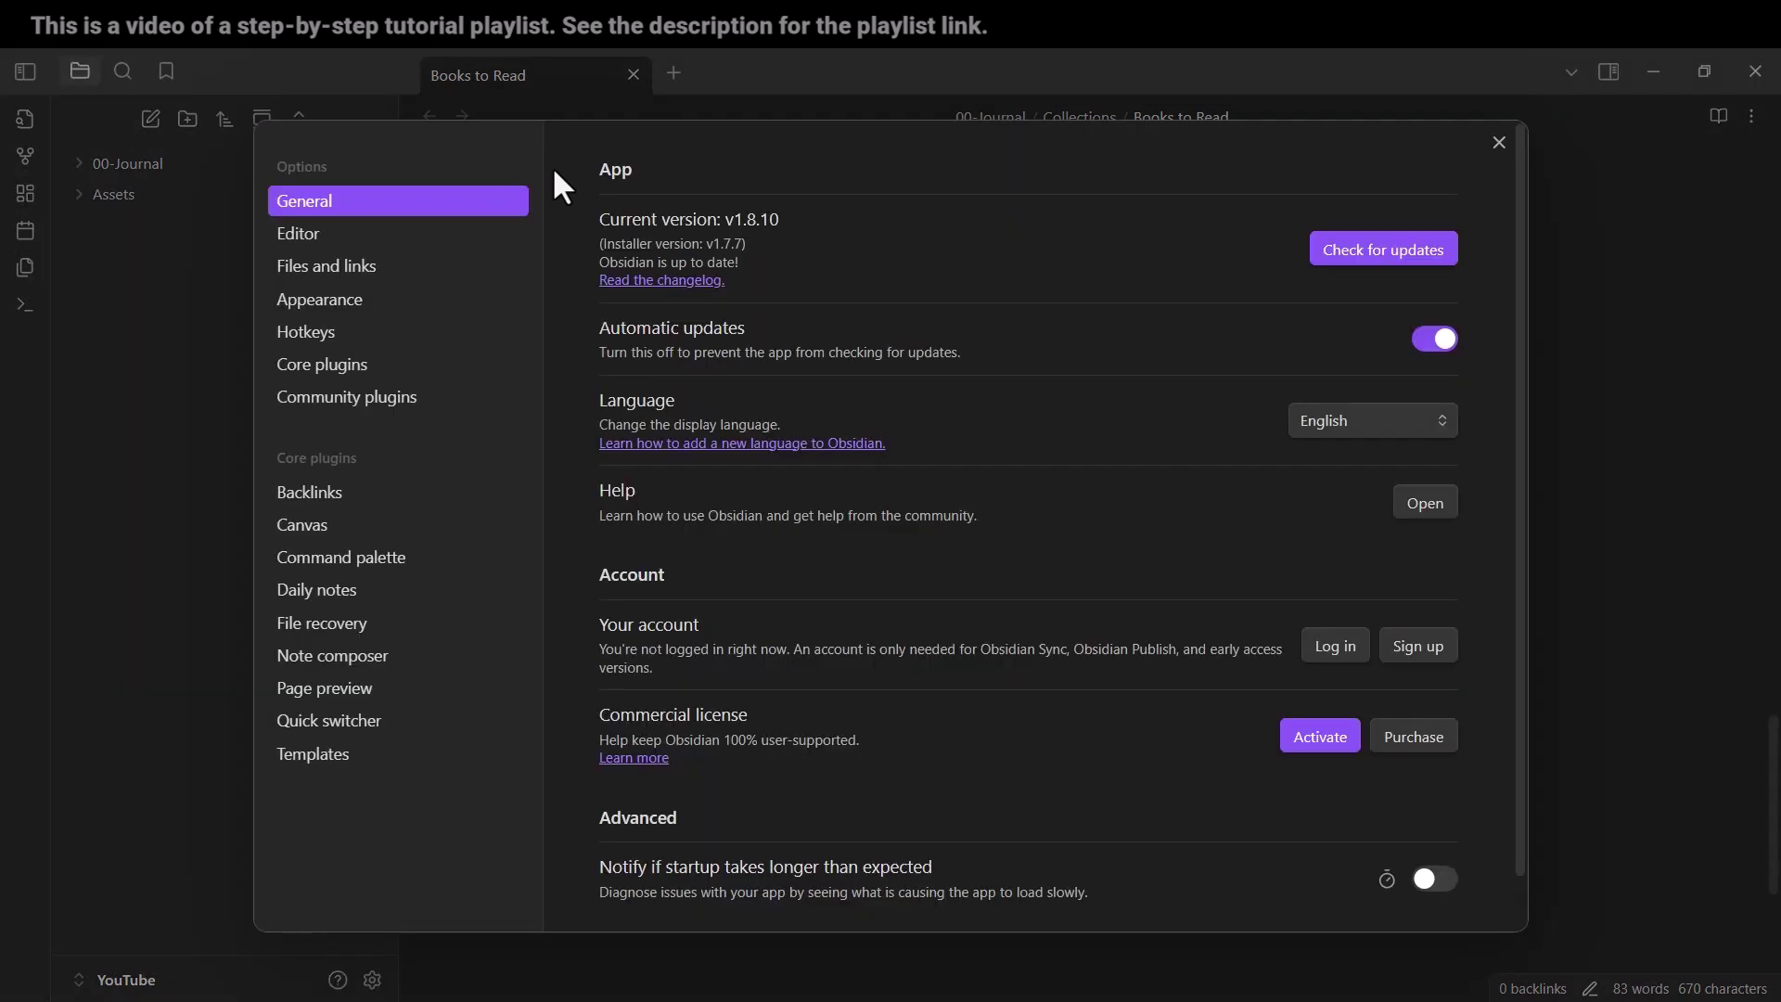
click(358, 299)
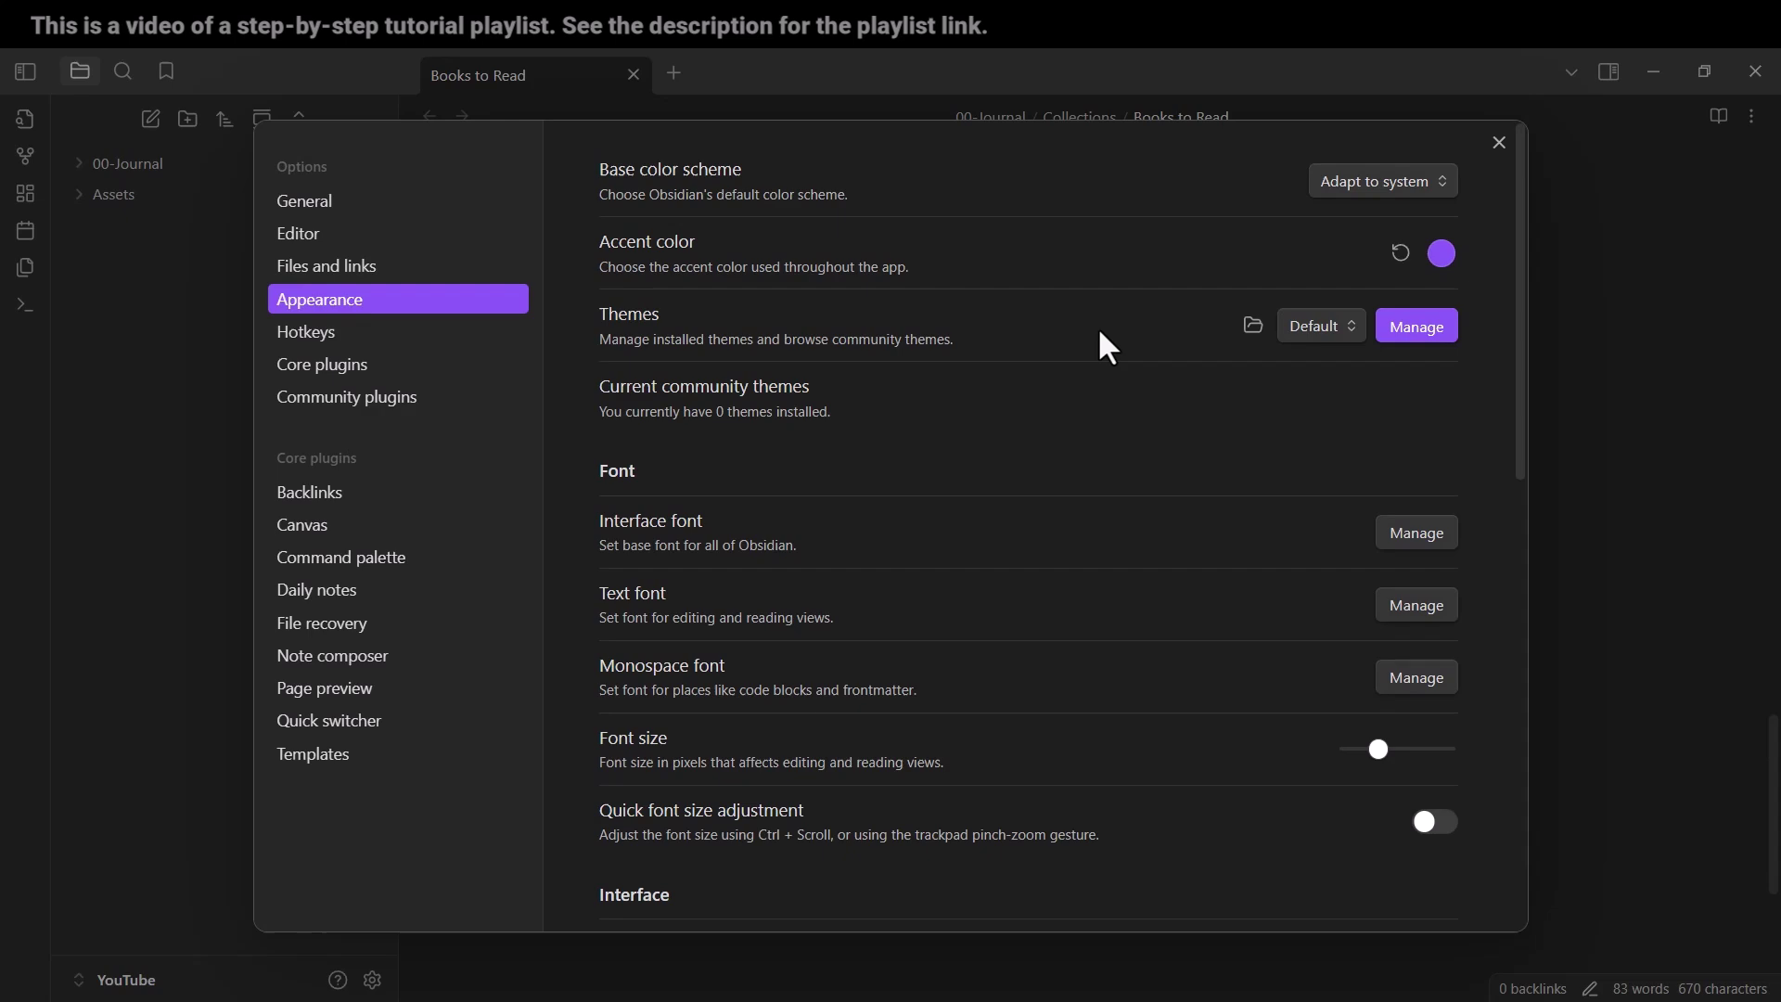
scroll(1098, 343, down, 10)
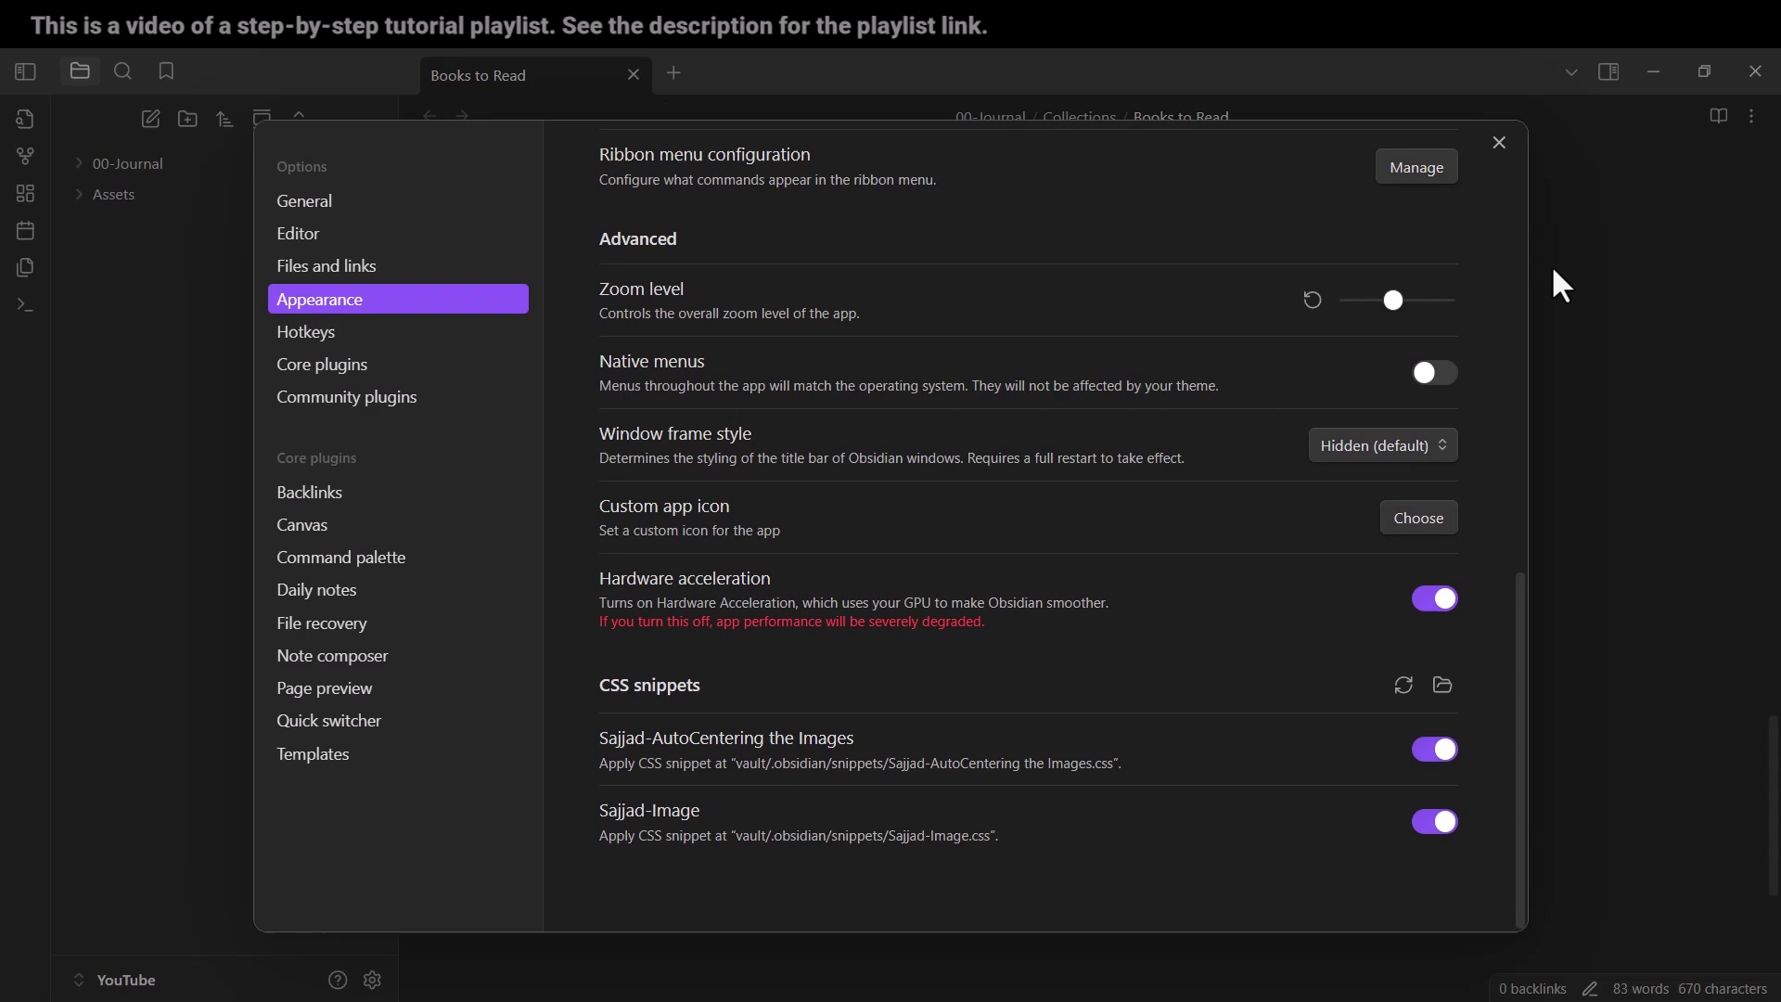
click(1499, 144)
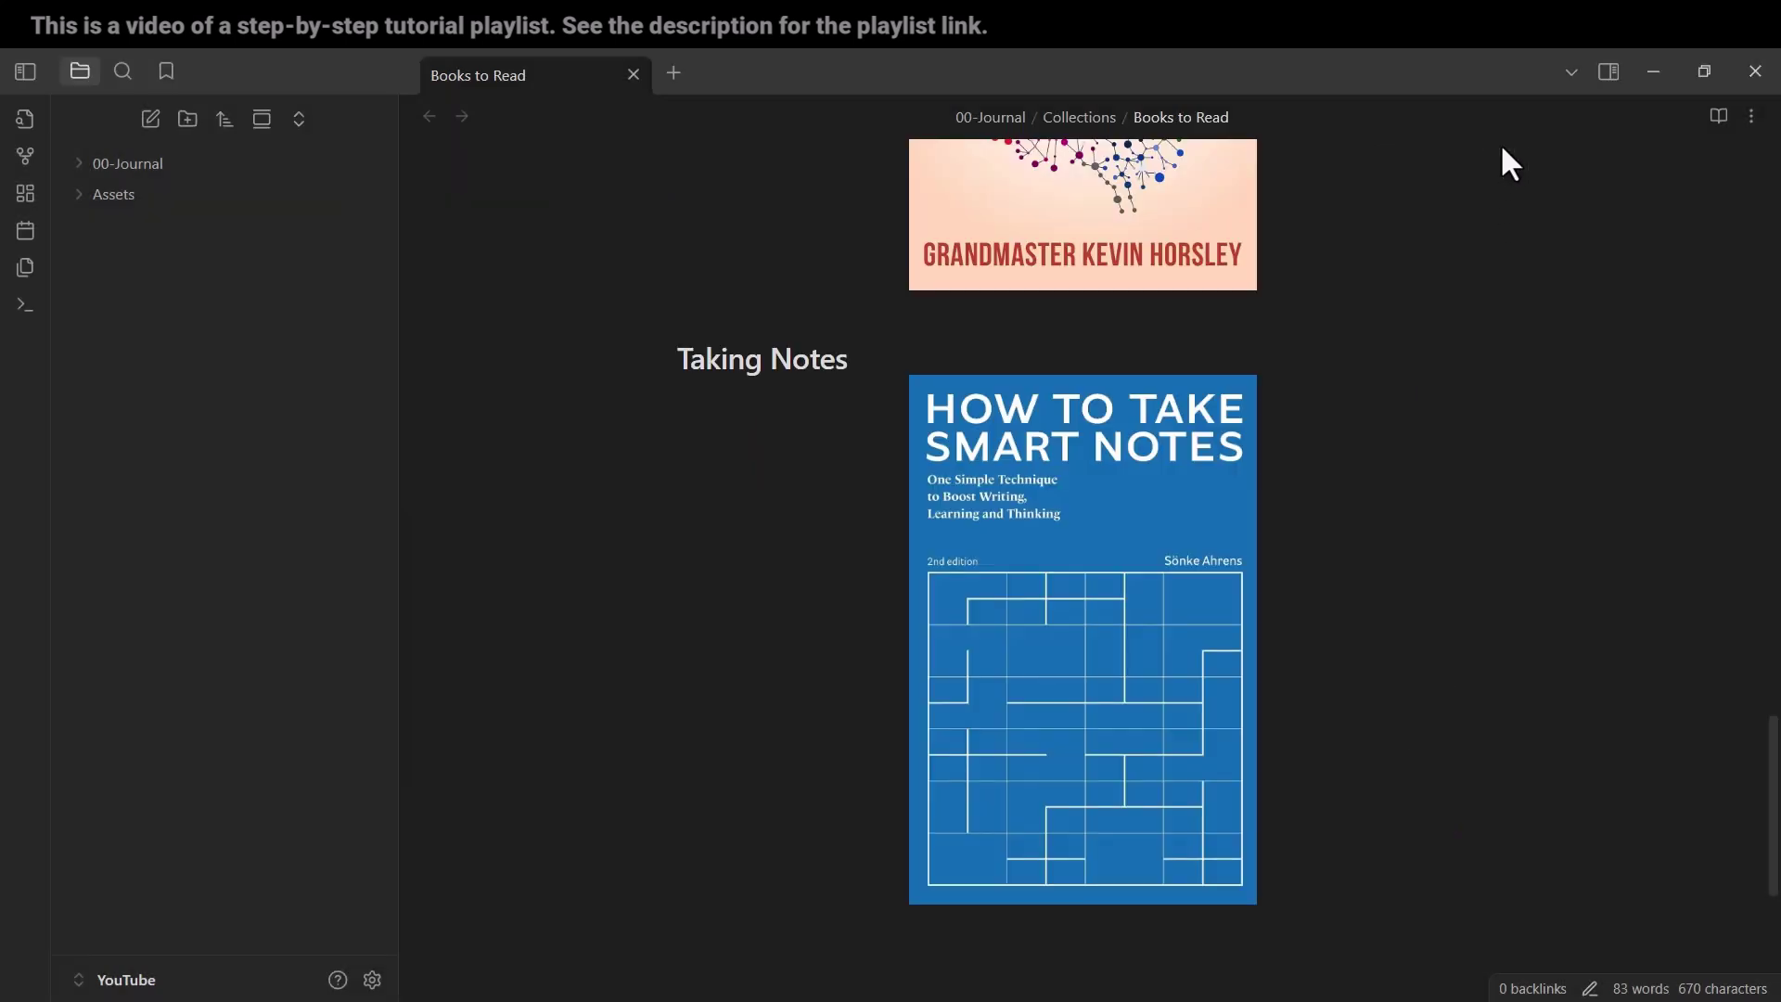
scroll(1243, 685, up, 15)
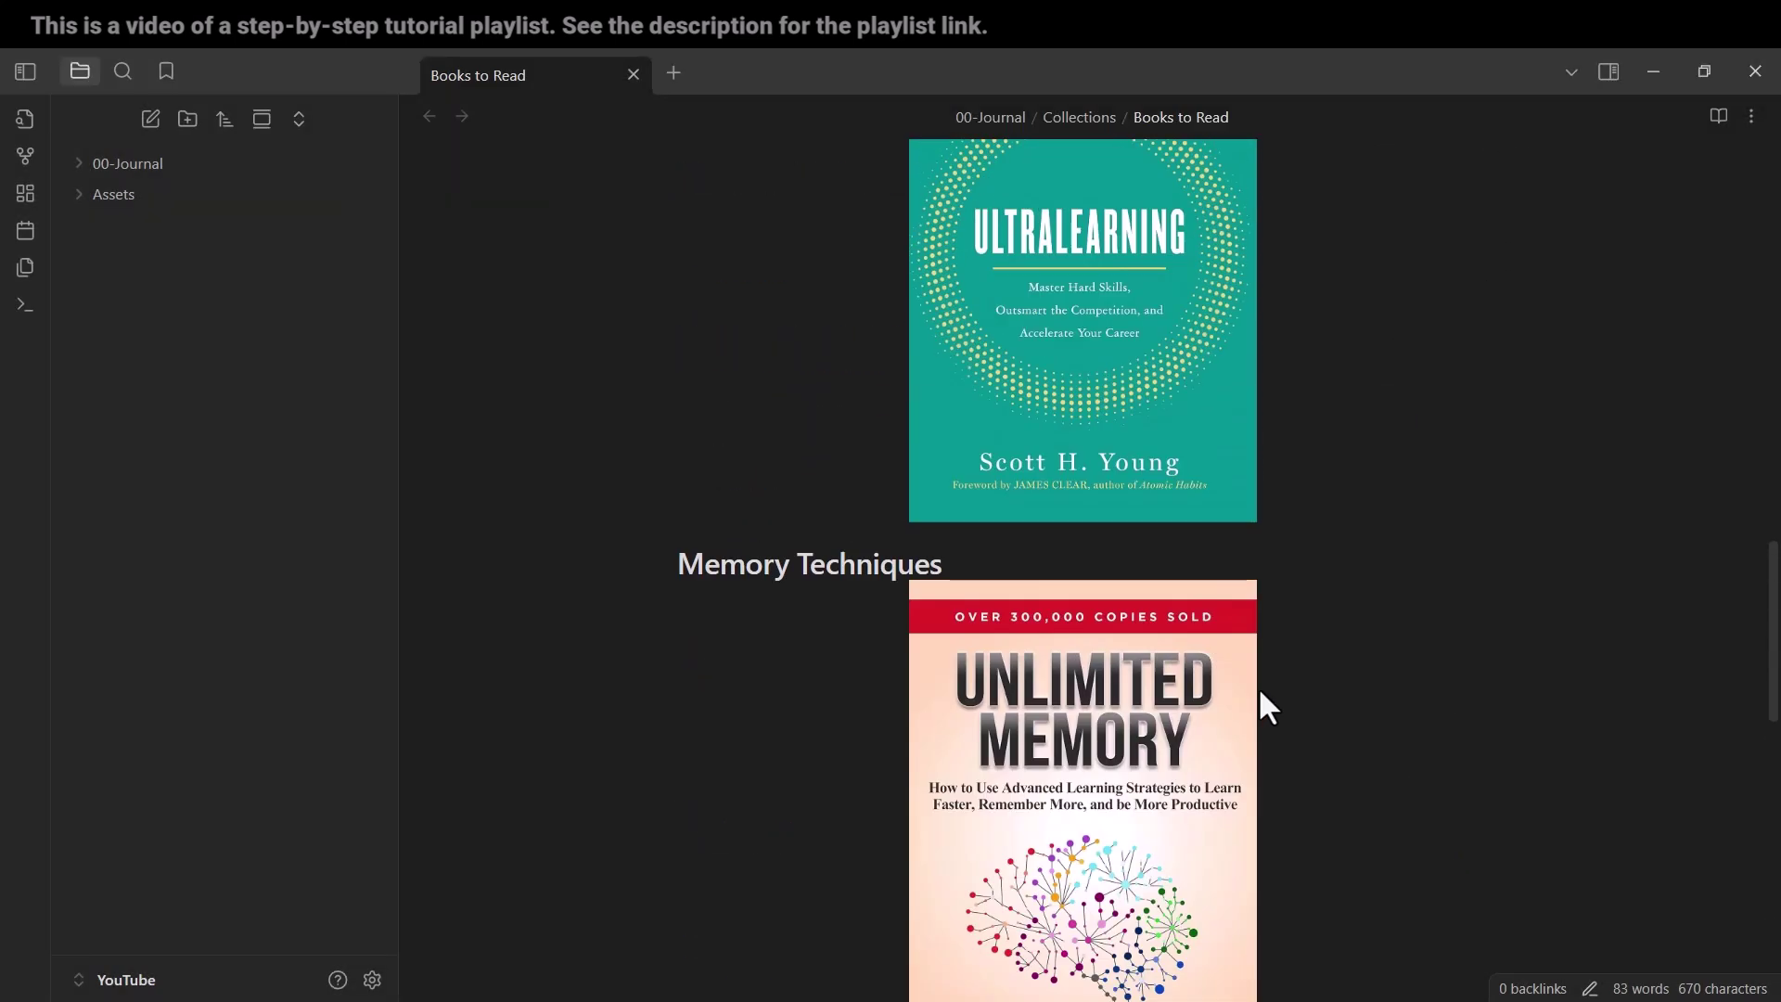
scroll(1266, 691, up, 5)
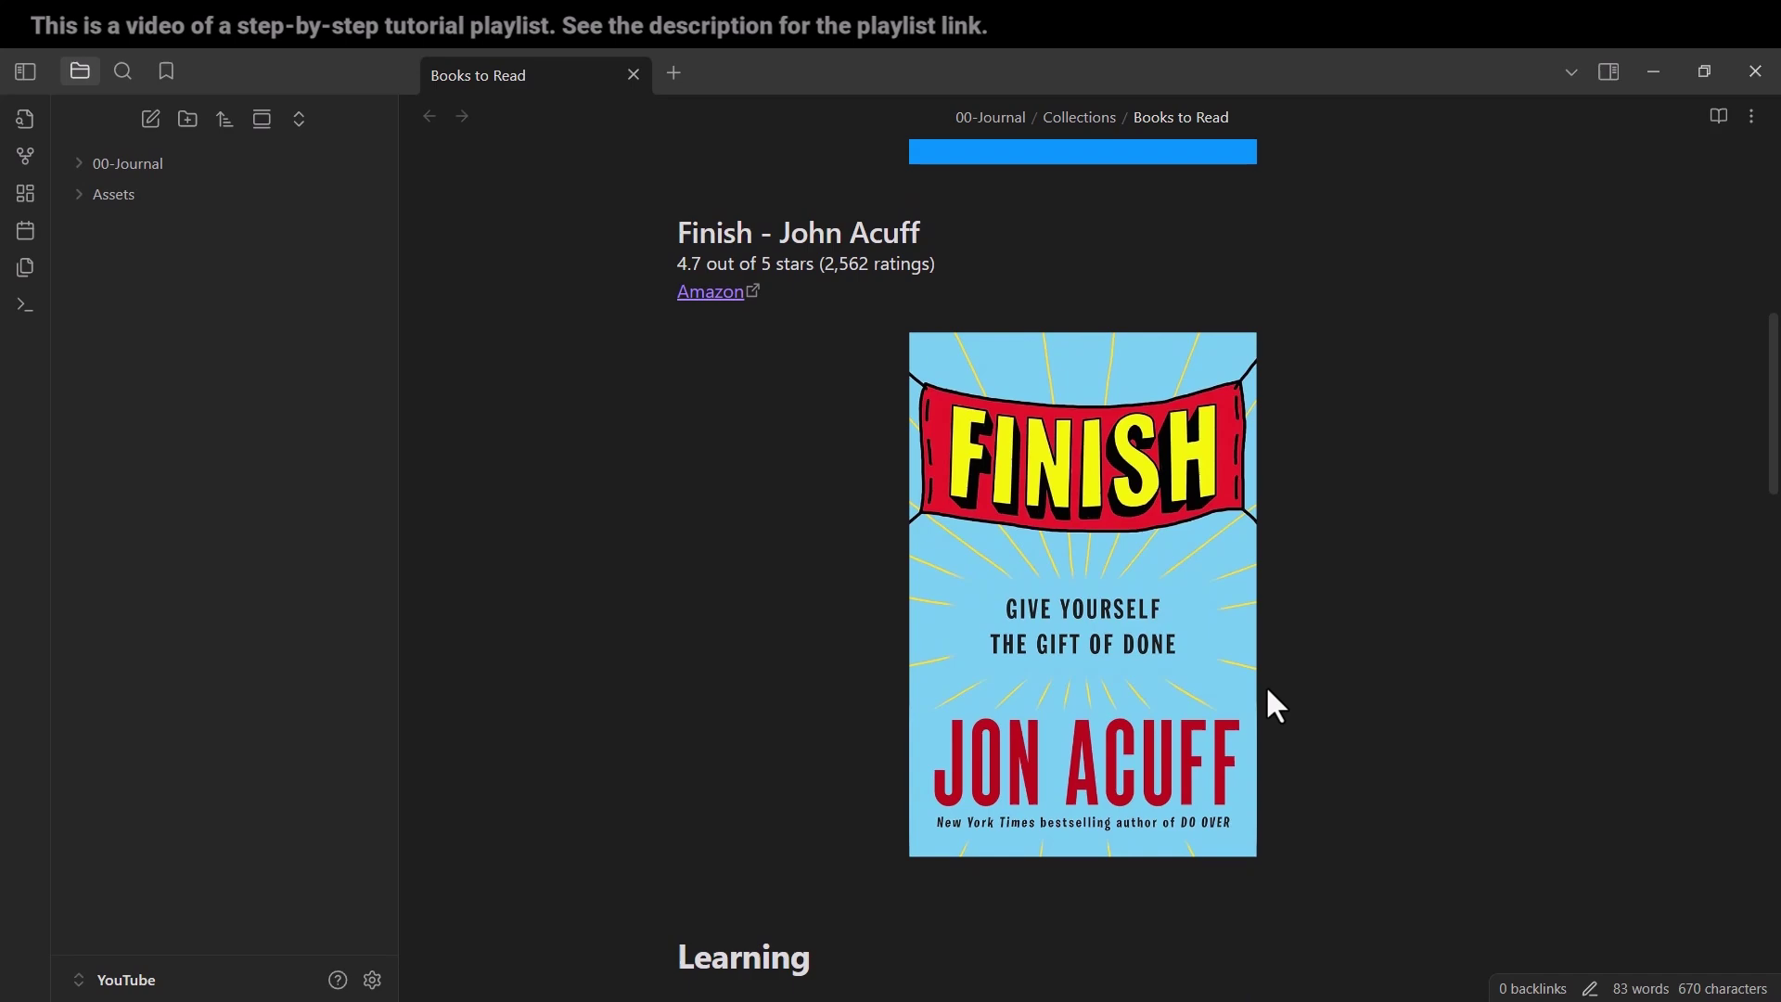
scroll(1266, 690, down, 10)
scroll(1276, 684, down, 10)
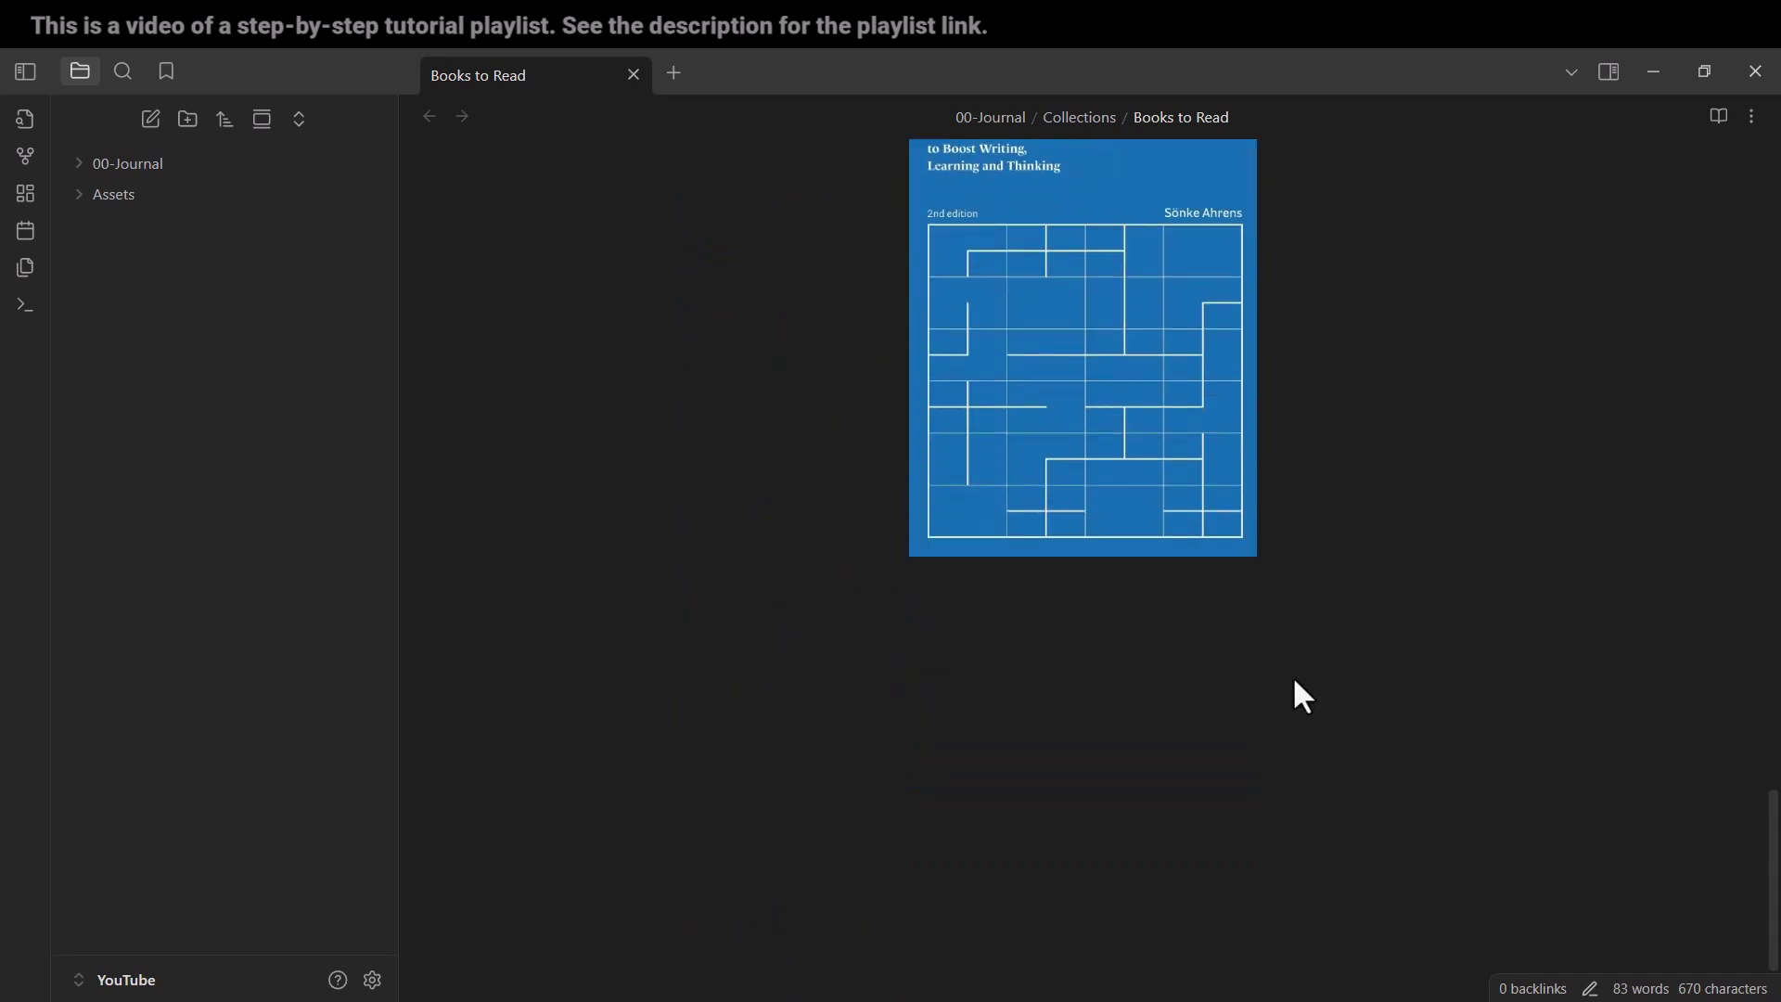
click(1704, 121)
scroll(1133, 521, up, 10)
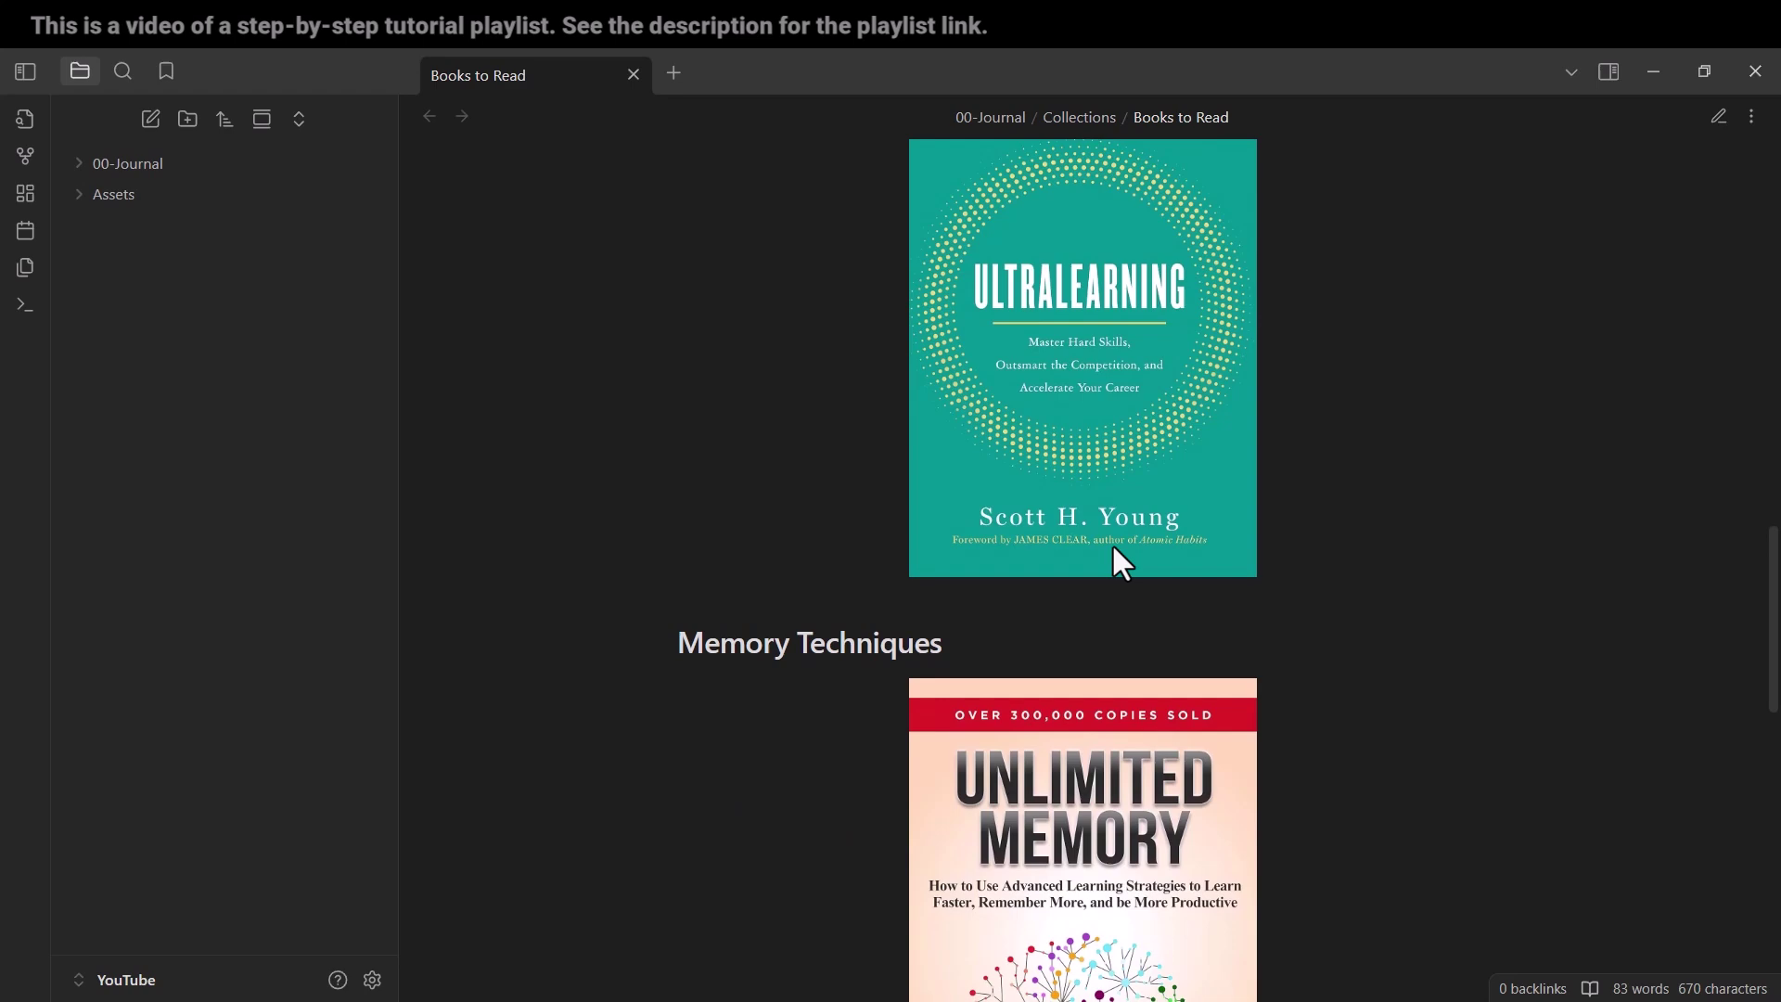
scroll(1122, 561, up, 15)
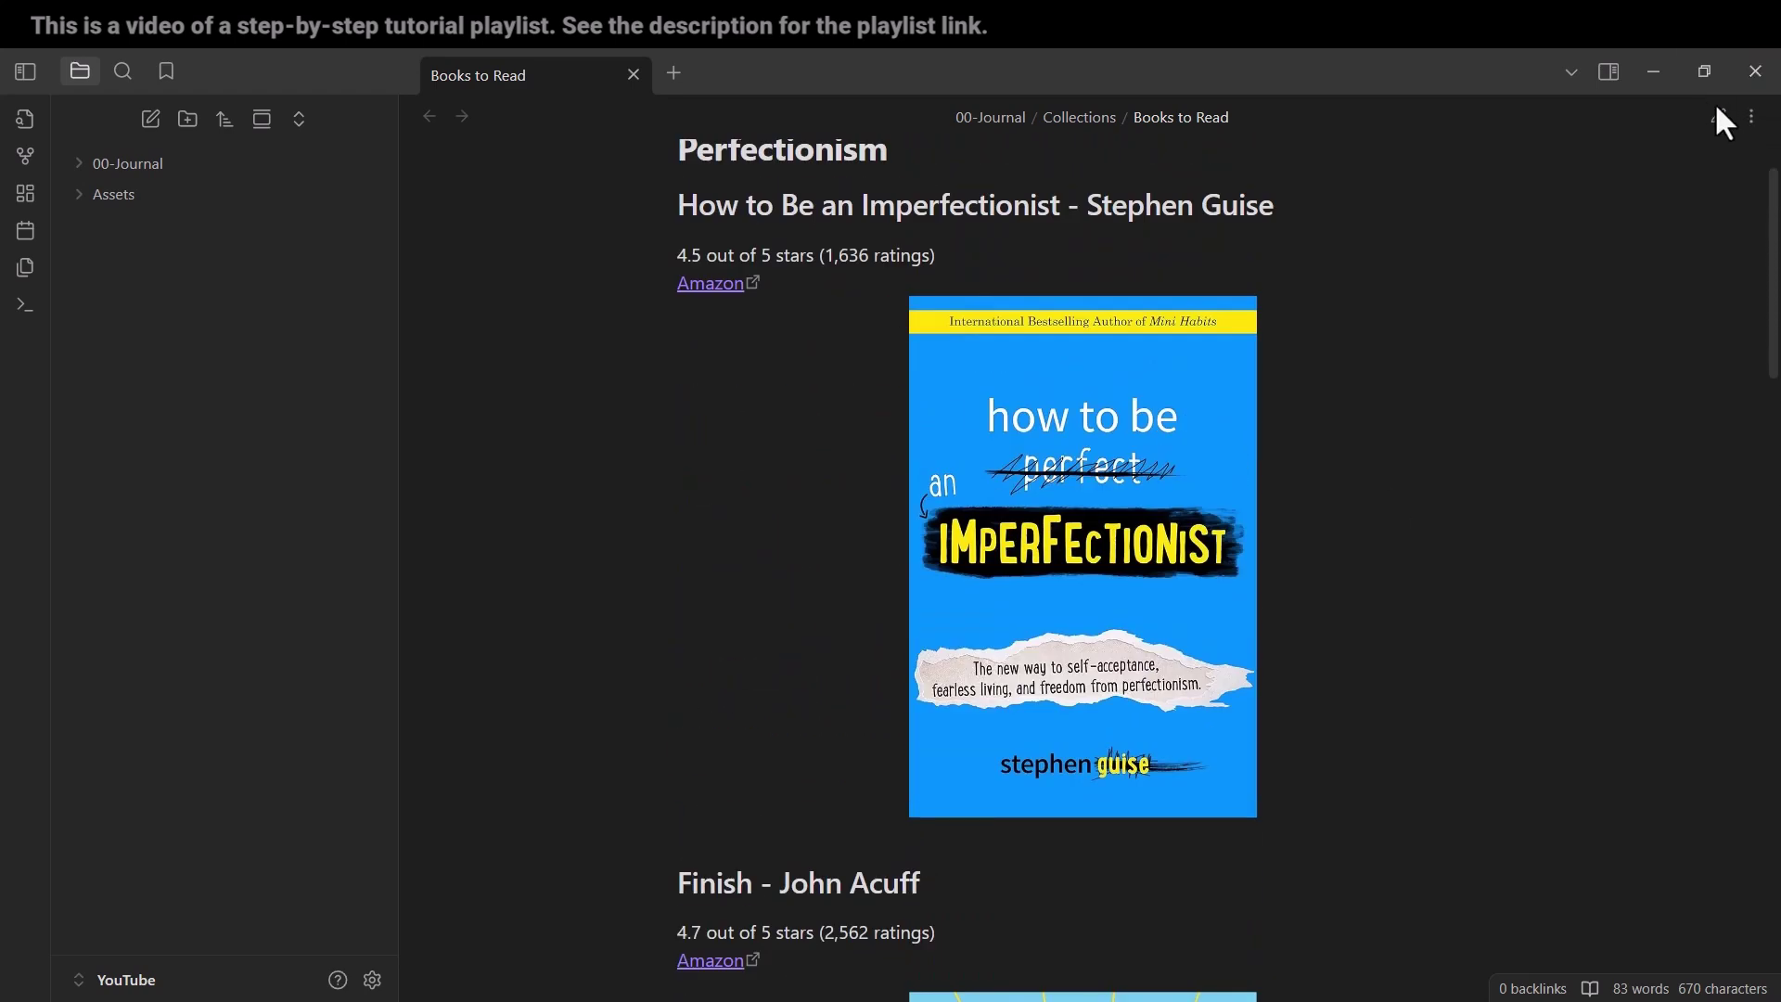
click(1716, 116)
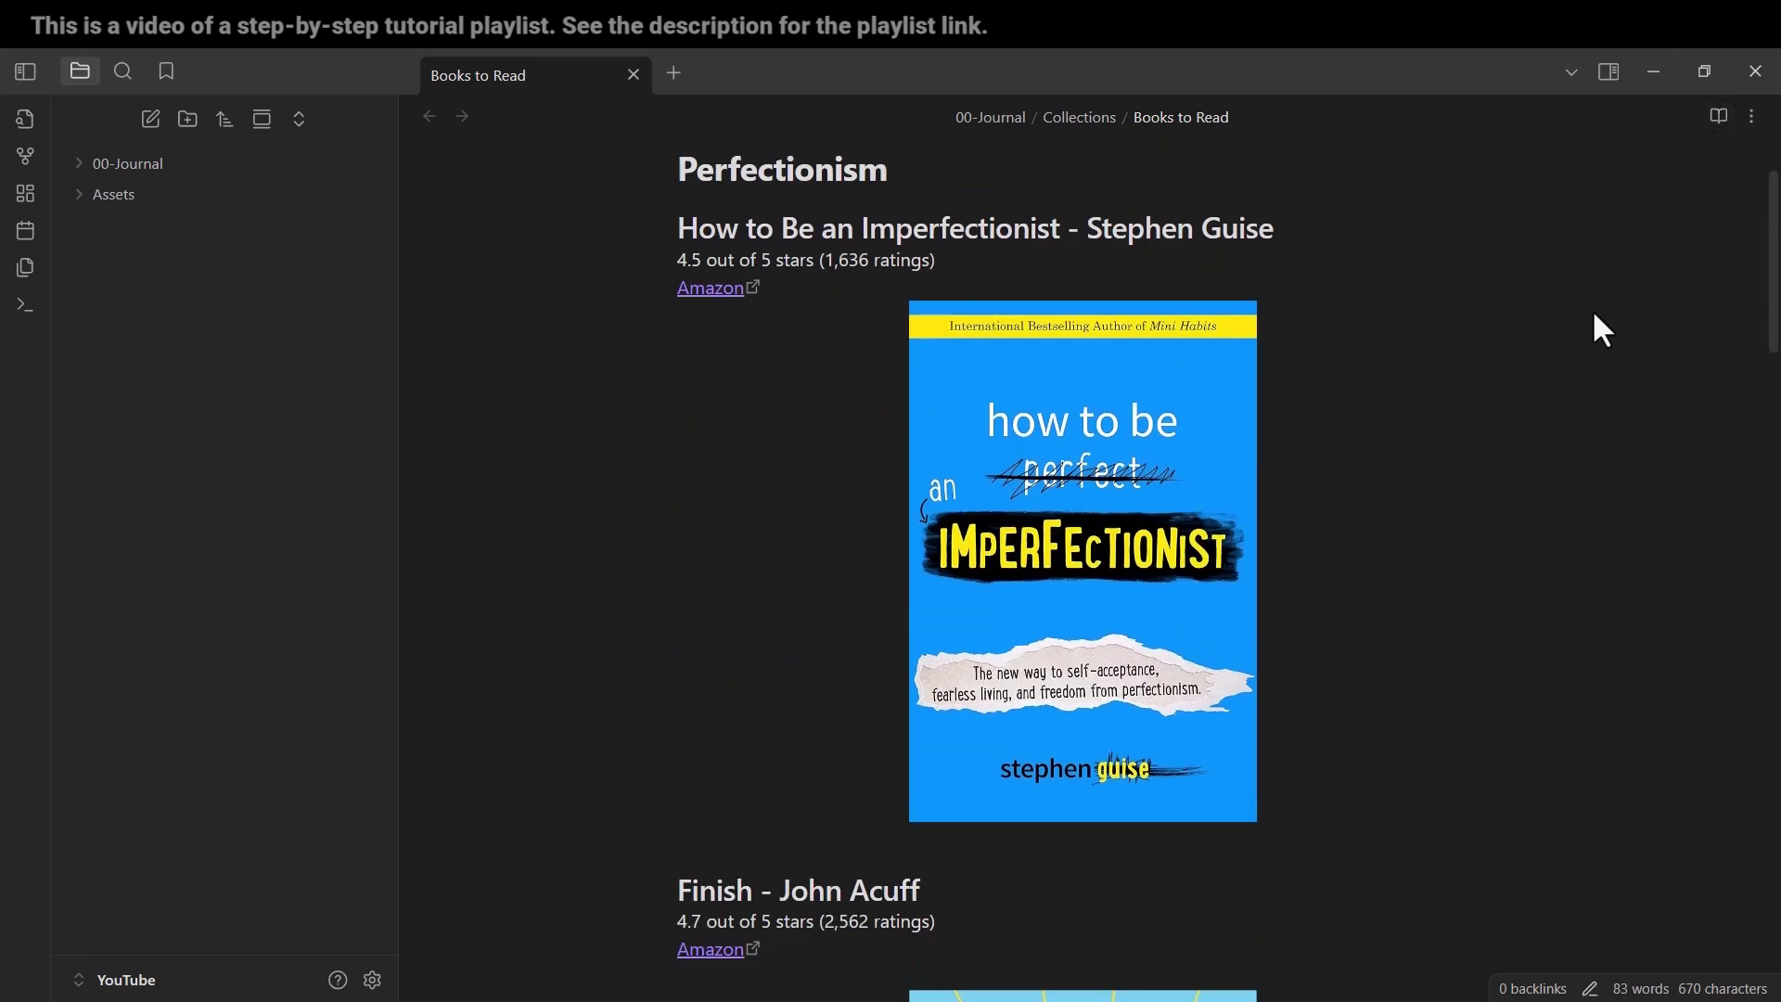